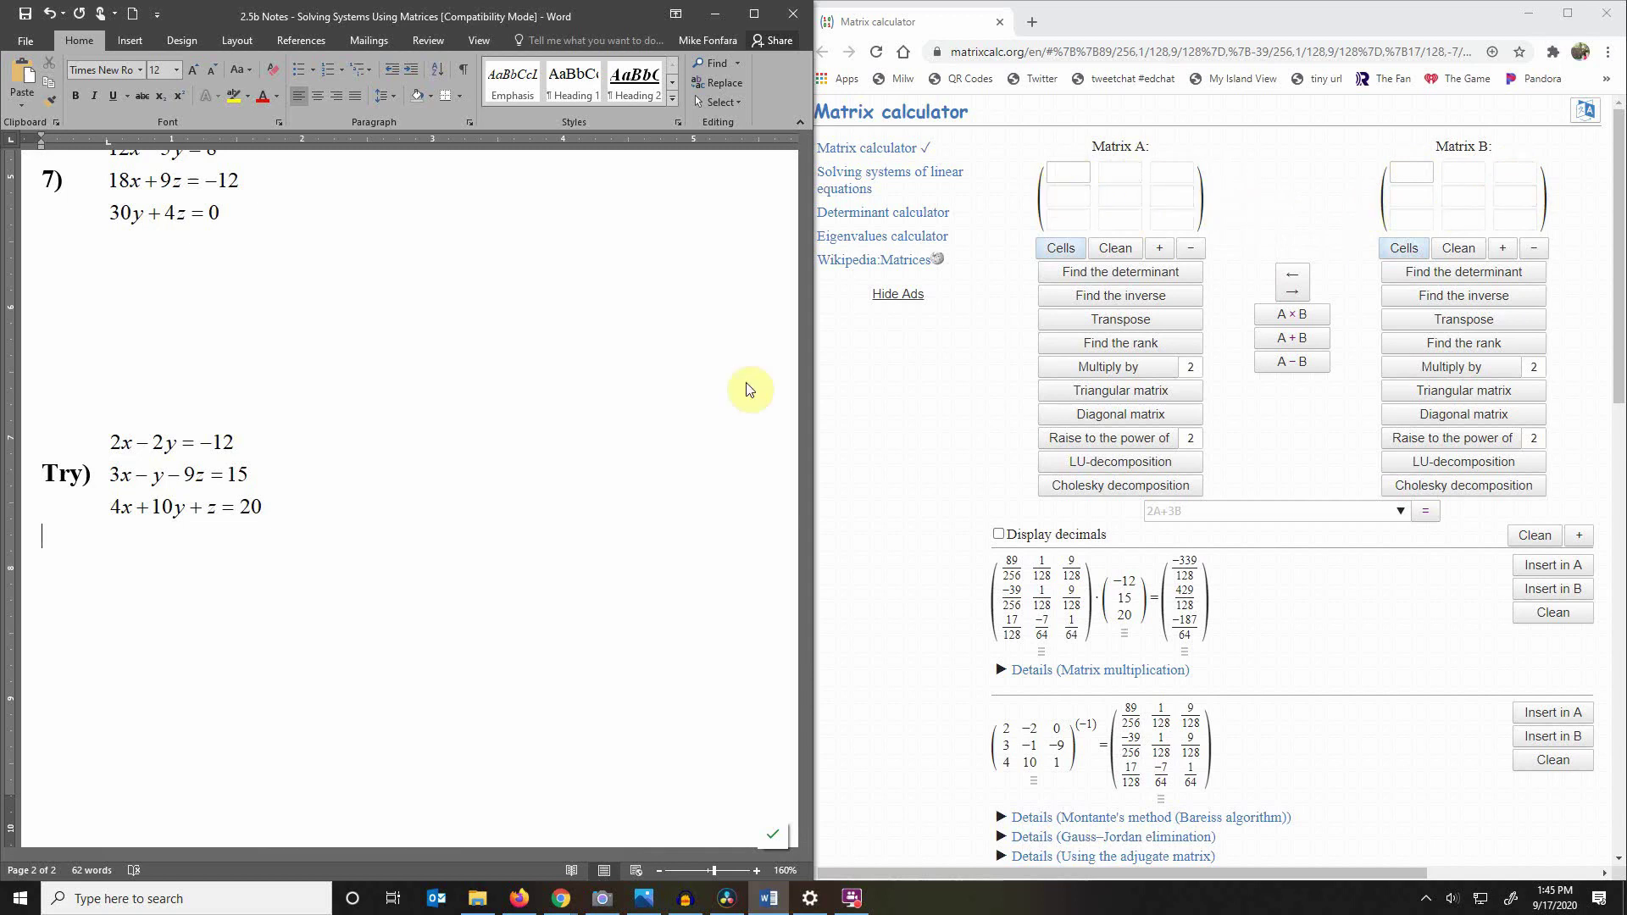
Enter the first row of Matrix A: 2, -2, 0.
{"action": "left_click", "coordinate": [1069, 172]}
{"action": "type", "text": "2"}
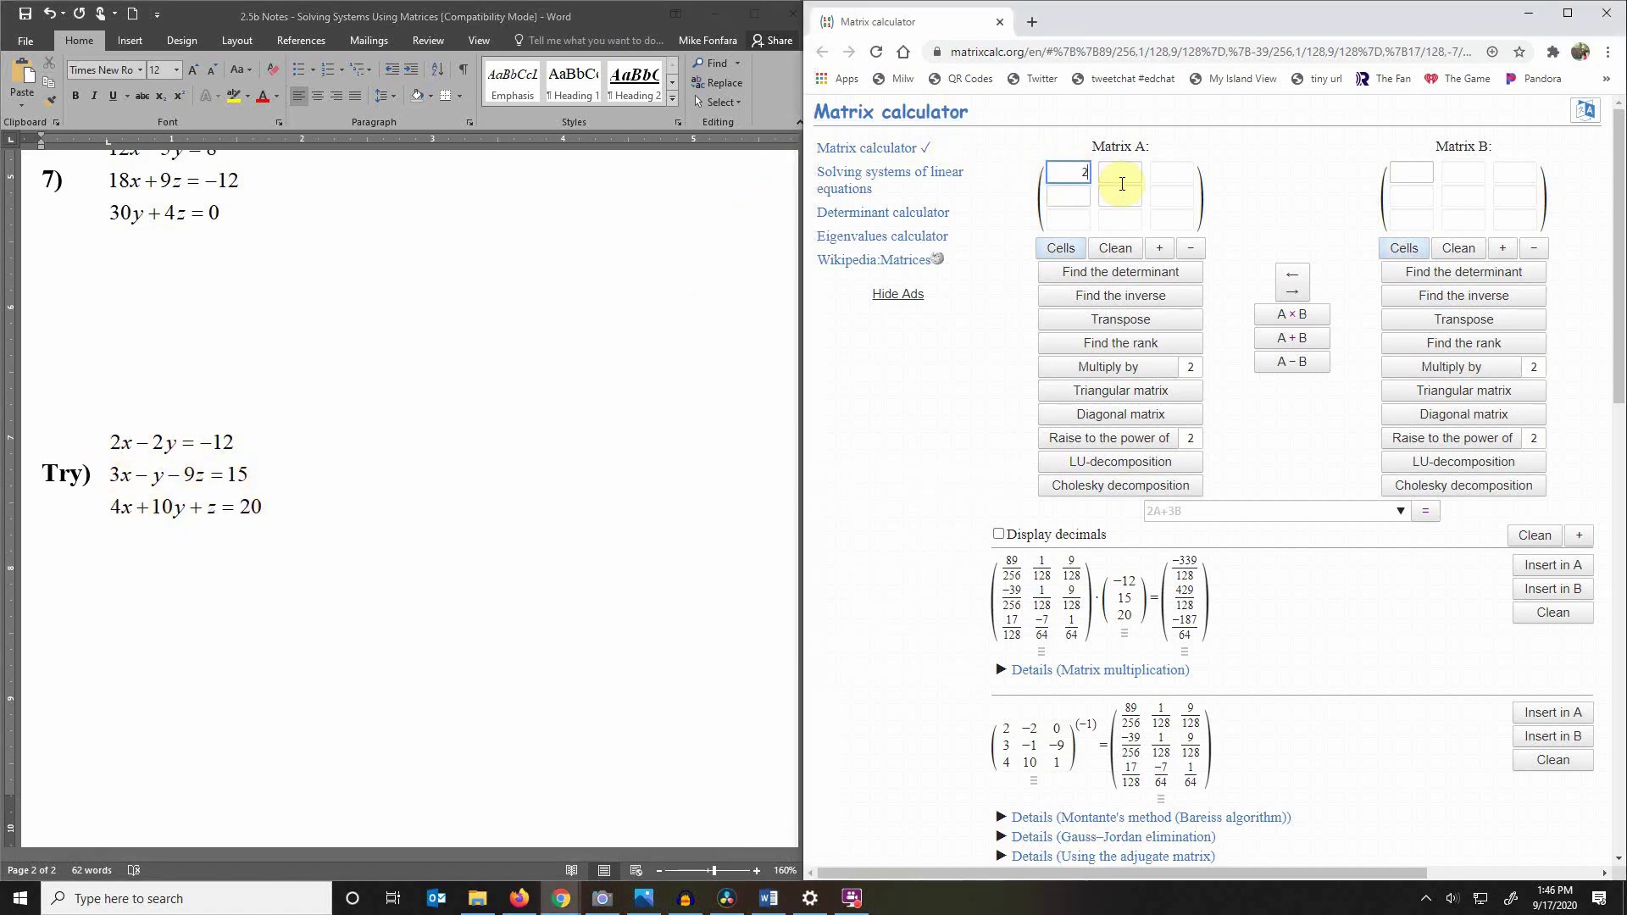
{"action": "key", "text": "Tab"}
{"action": "type", "text": "-2"}
{"action": "key", "text": "Tab"}
{"action": "type", "text": "0"}
{"action": "left_click", "coordinate": [1130, 172]}
Enter Matrix A's second and third rows: 3, -1, -9 and 4, 10, 1.
{"action": "left_click", "coordinate": [1078, 196]}
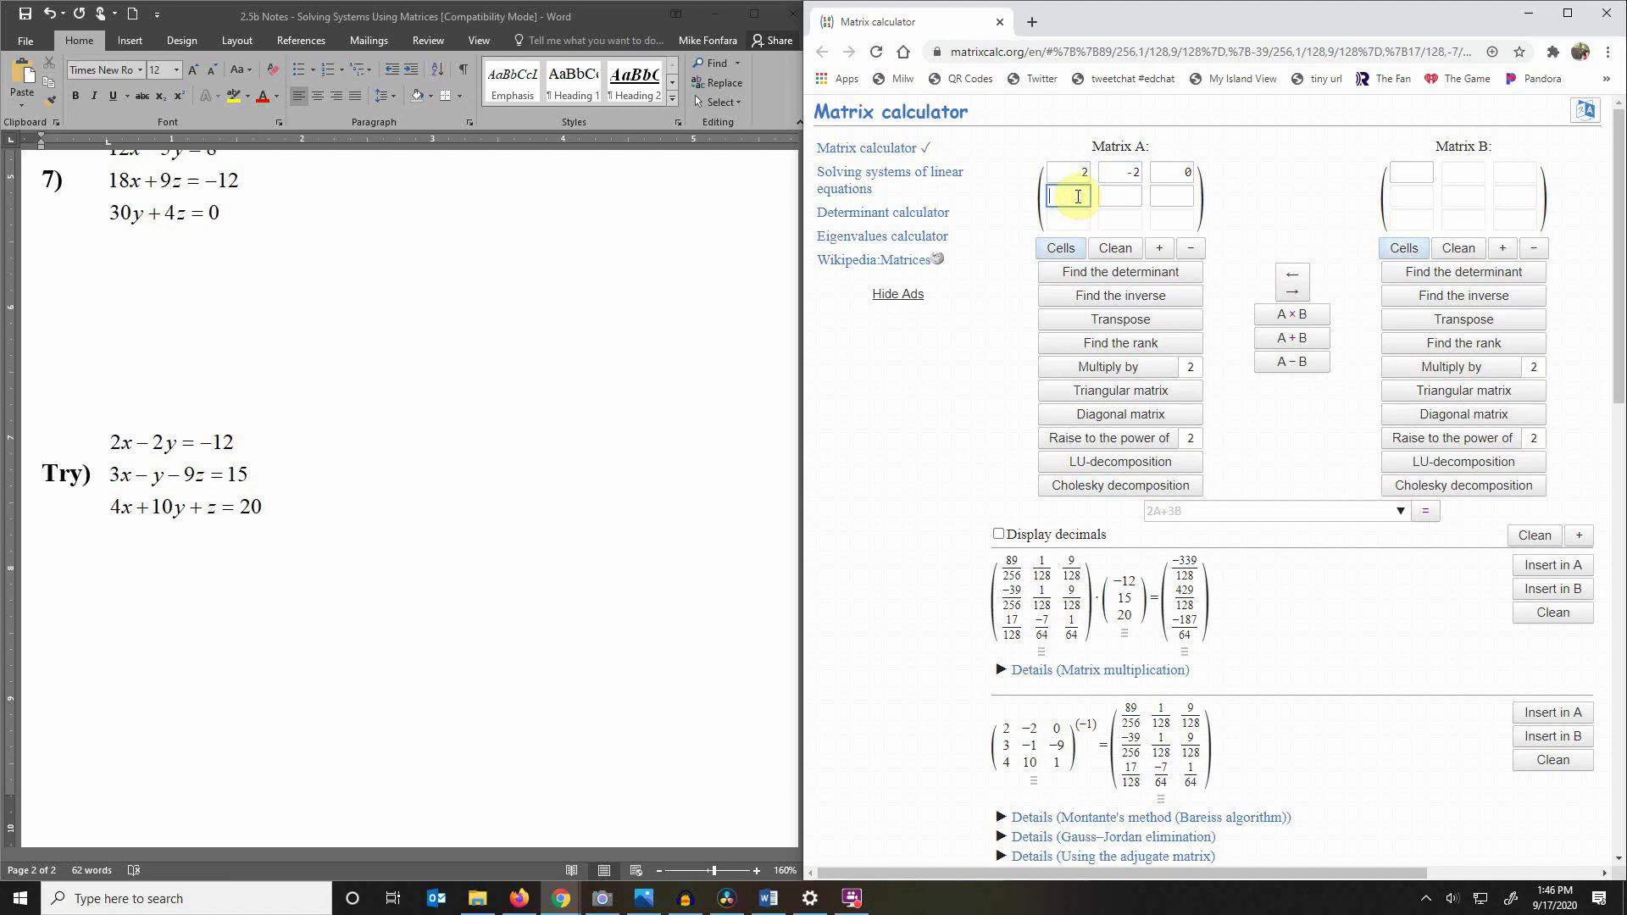
{"action": "type", "text": "3"}
{"action": "key", "text": "Tab"}
{"action": "type", "text": "-1"}
{"action": "key", "text": "Tab"}
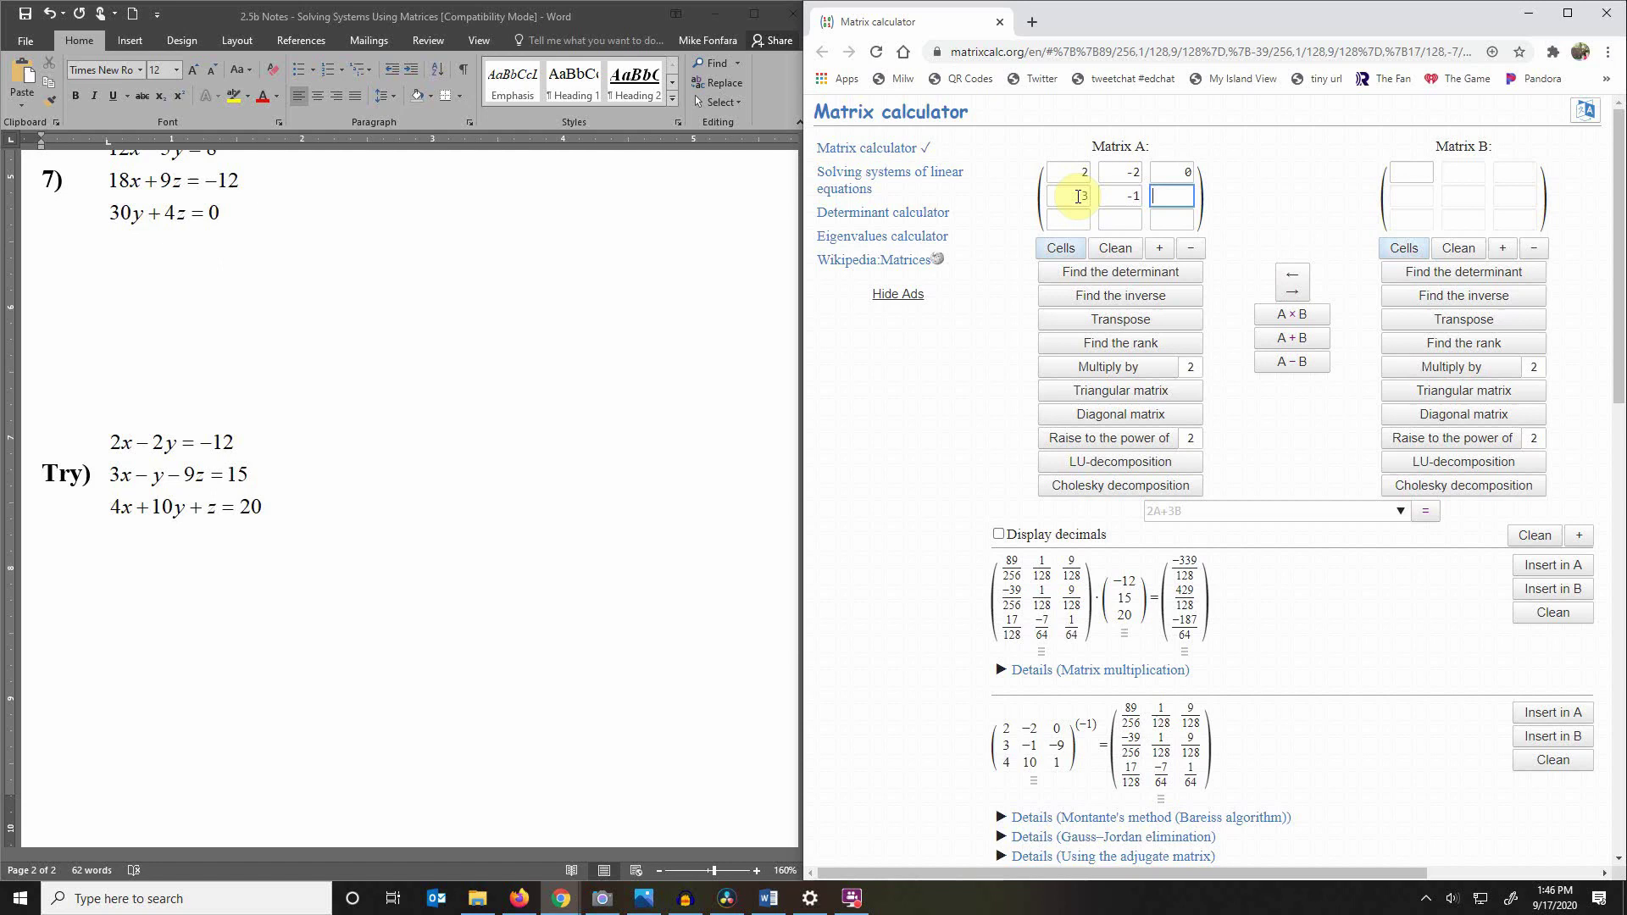
{"action": "type", "text": "-9"}
{"action": "key", "text": "Tab"}
{"action": "type", "text": "4"}
{"action": "key", "text": "Tab"}
{"action": "type", "text": "10"}
{"action": "key", "text": "Tab"}
{"action": "type", "text": "1"}
{"action": "key", "text": "Tab"}
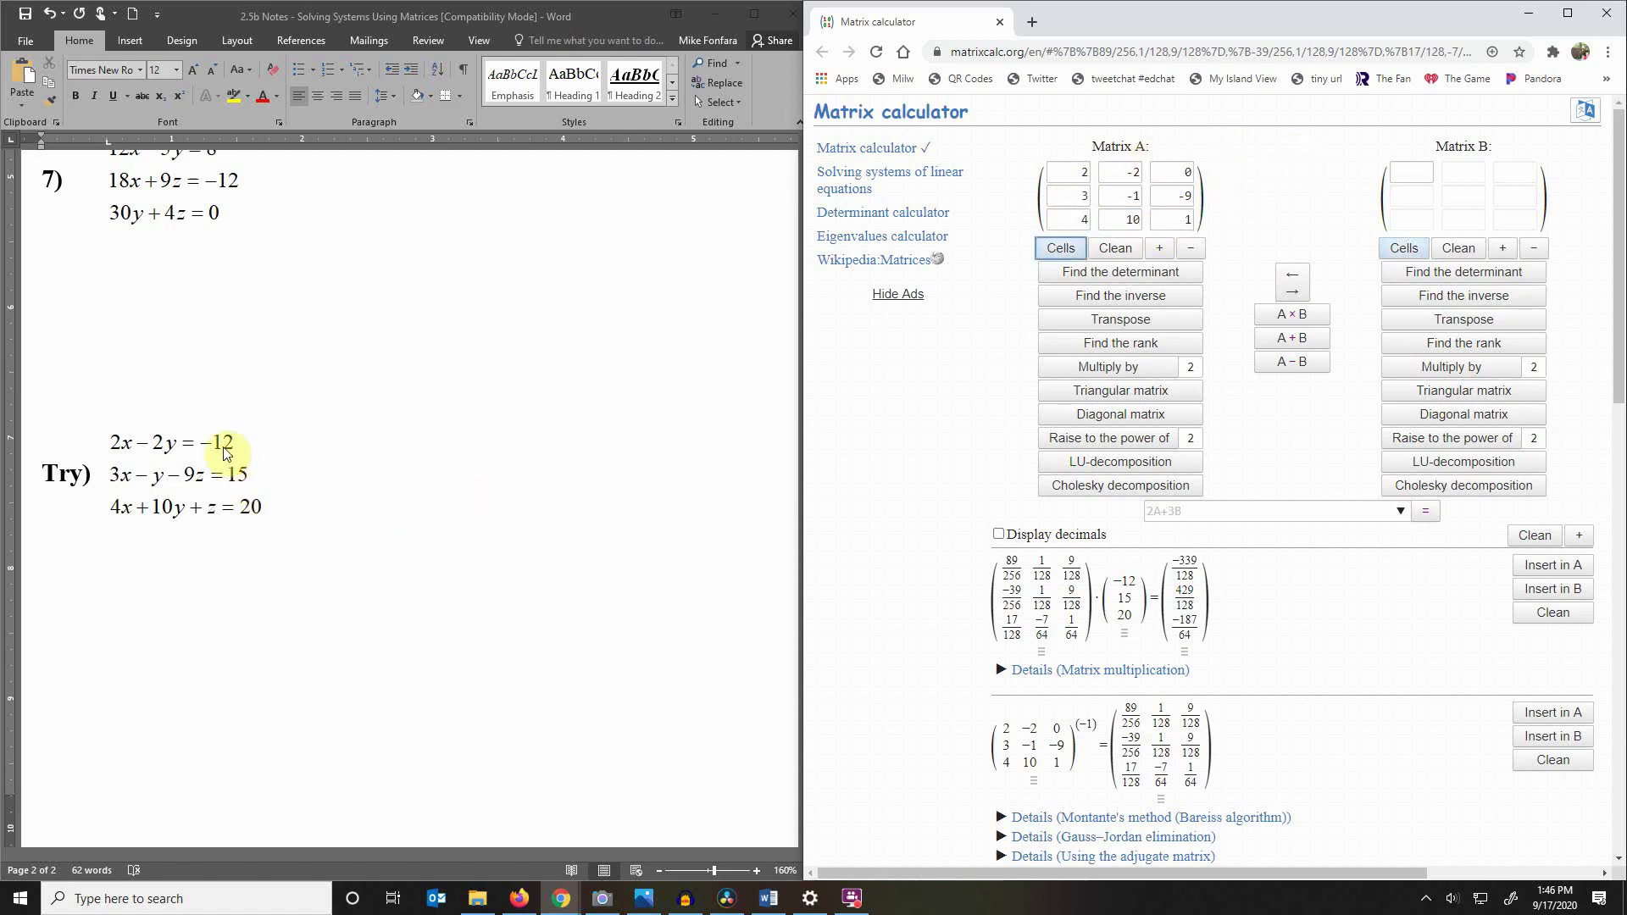
Type -12, 15 and 20 down Matrix B's first column.
{"action": "left_click", "coordinate": [1424, 172]}
{"action": "type", "text": "-12"}
{"action": "key", "text": "Down"}
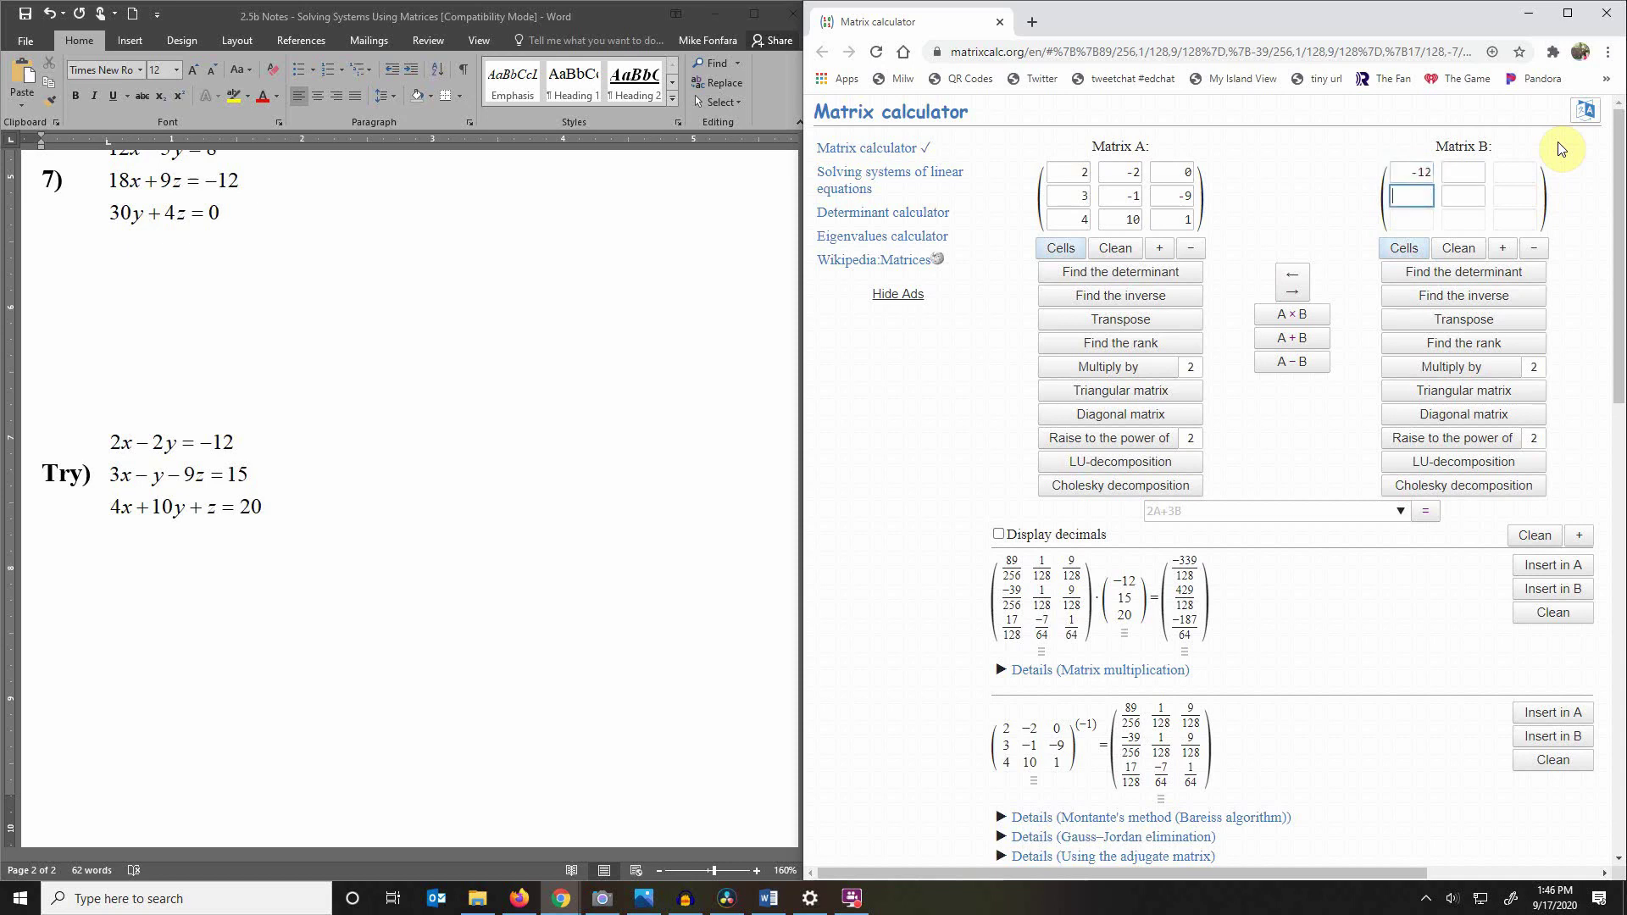
{"action": "type", "text": "15"}
{"action": "key", "text": "Down"}
{"action": "type", "text": "20"}
Invert Matrix A, insert the inverse into A, and multiply by B to get -339/128, 429/128, -187/64.
{"action": "left_click", "coordinate": [1125, 298]}
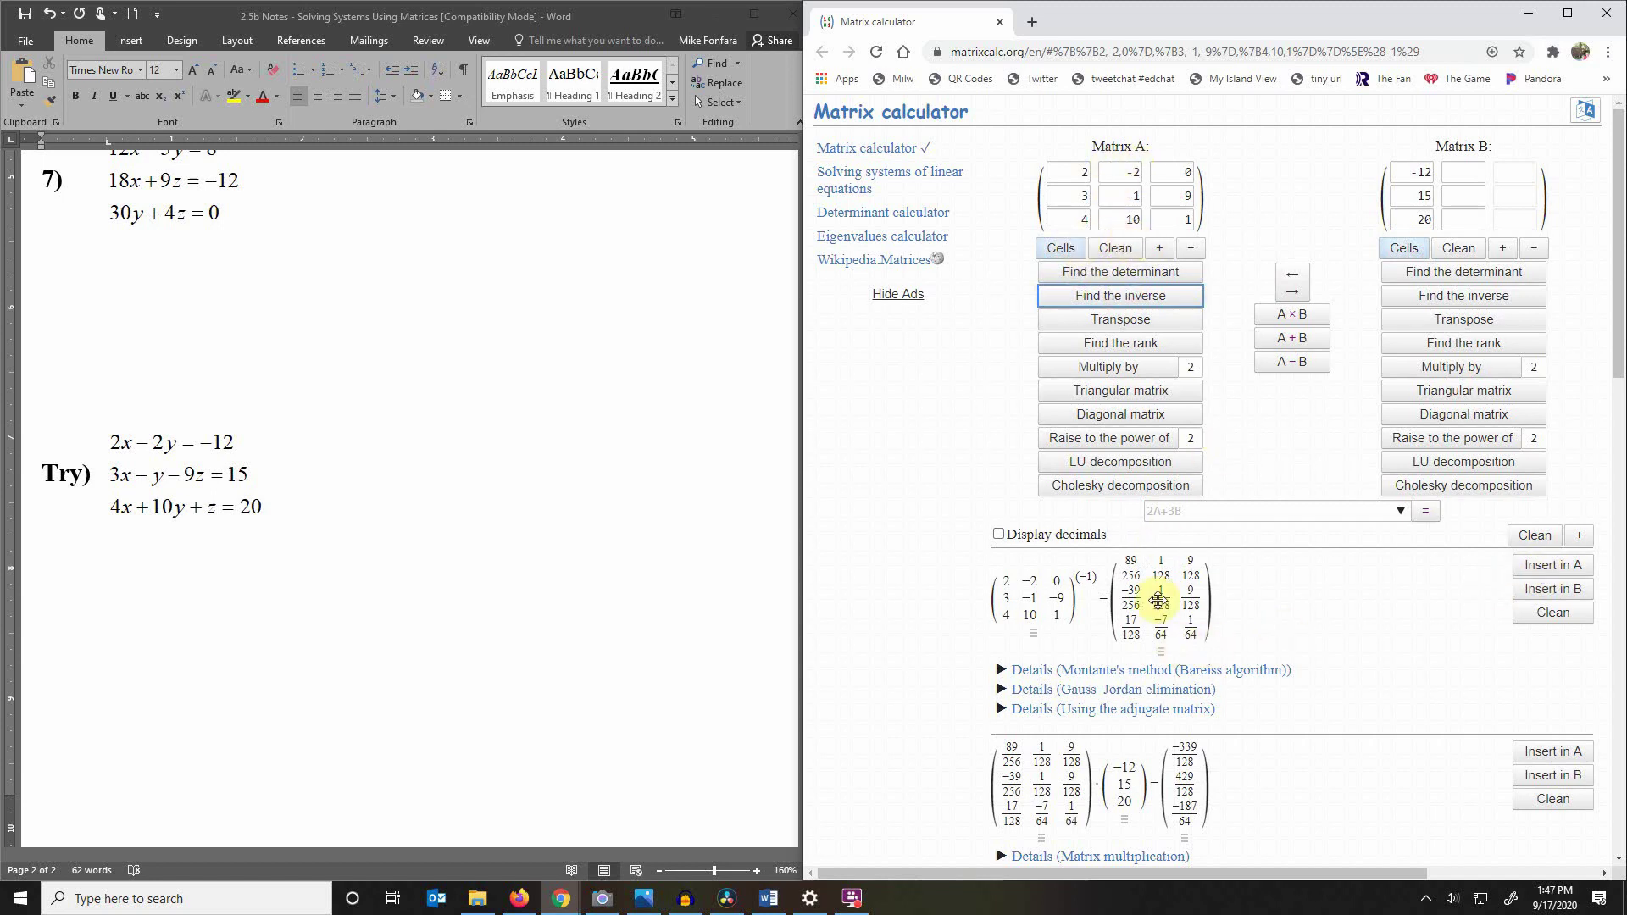
{"action": "left_click", "coordinate": [1565, 567]}
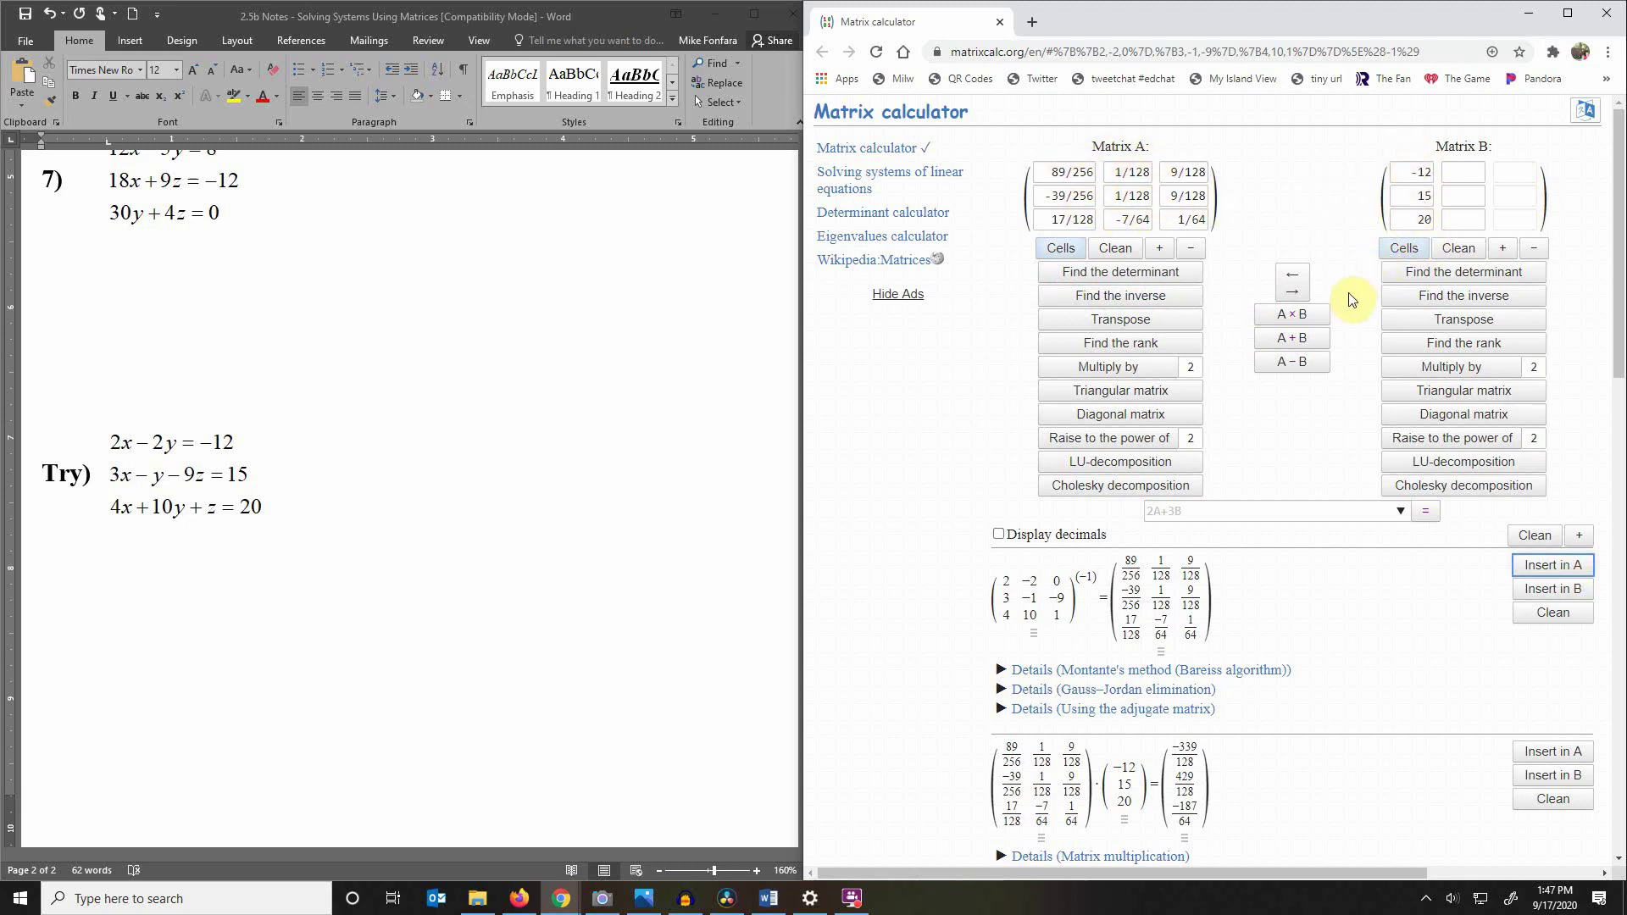
{"action": "left_click", "coordinate": [1293, 316]}
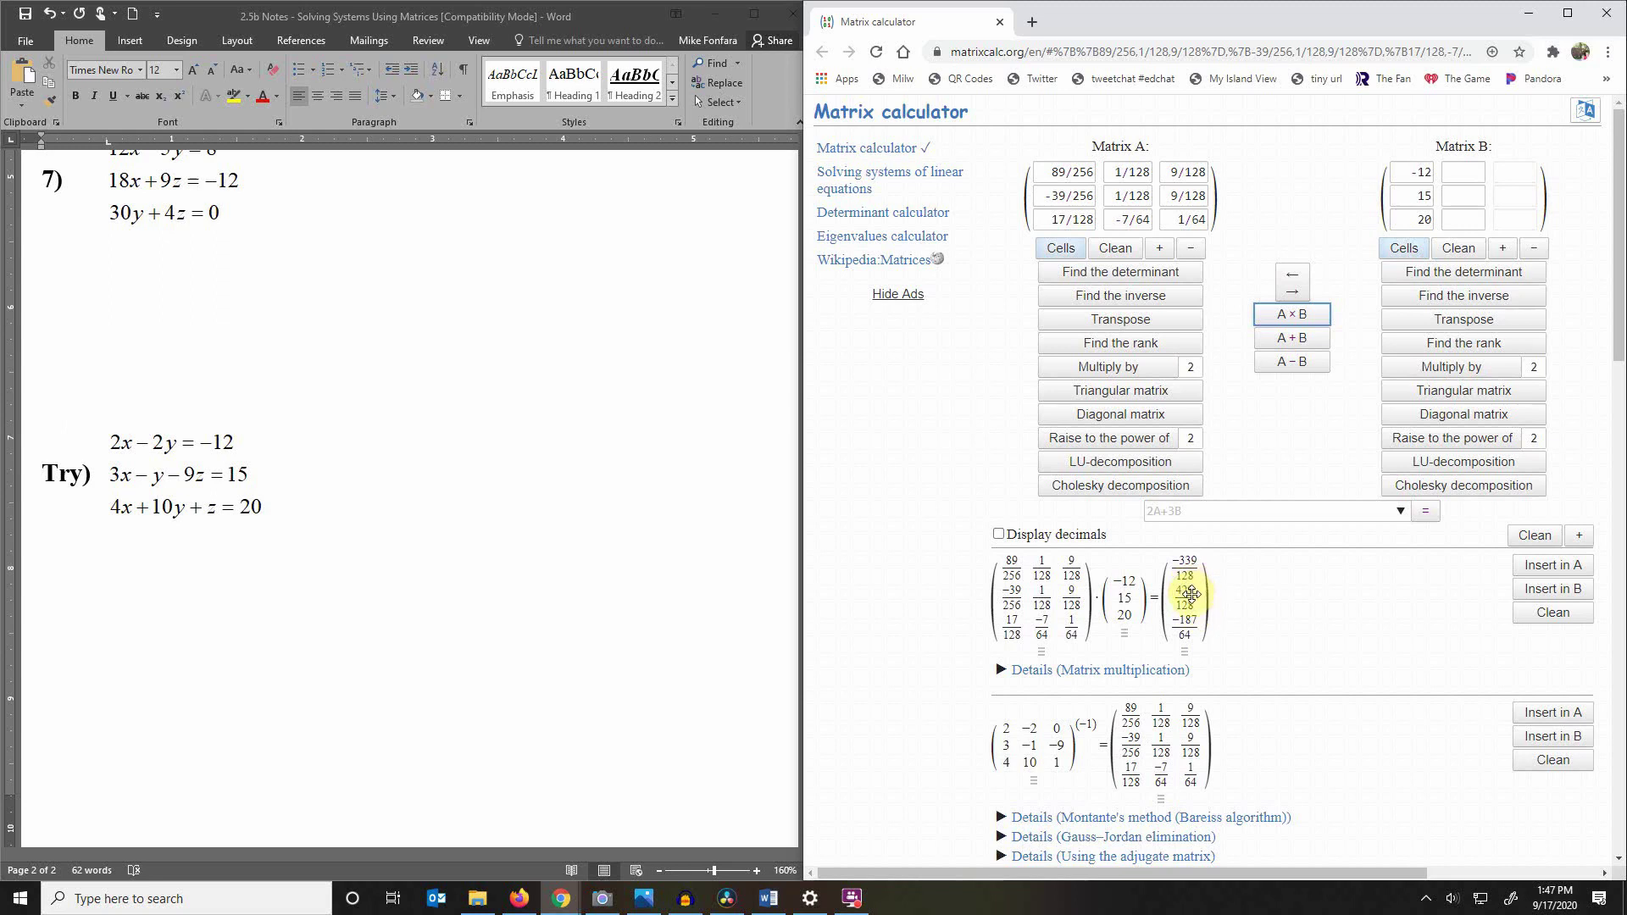
Drop the product column under the Try system in Word, labelled x =, y =, z =.
{"action": "left_click_drag", "start_coordinate": [1191, 594], "coordinate": [208, 603]}
{"action": "left_click", "coordinate": [40, 561]}
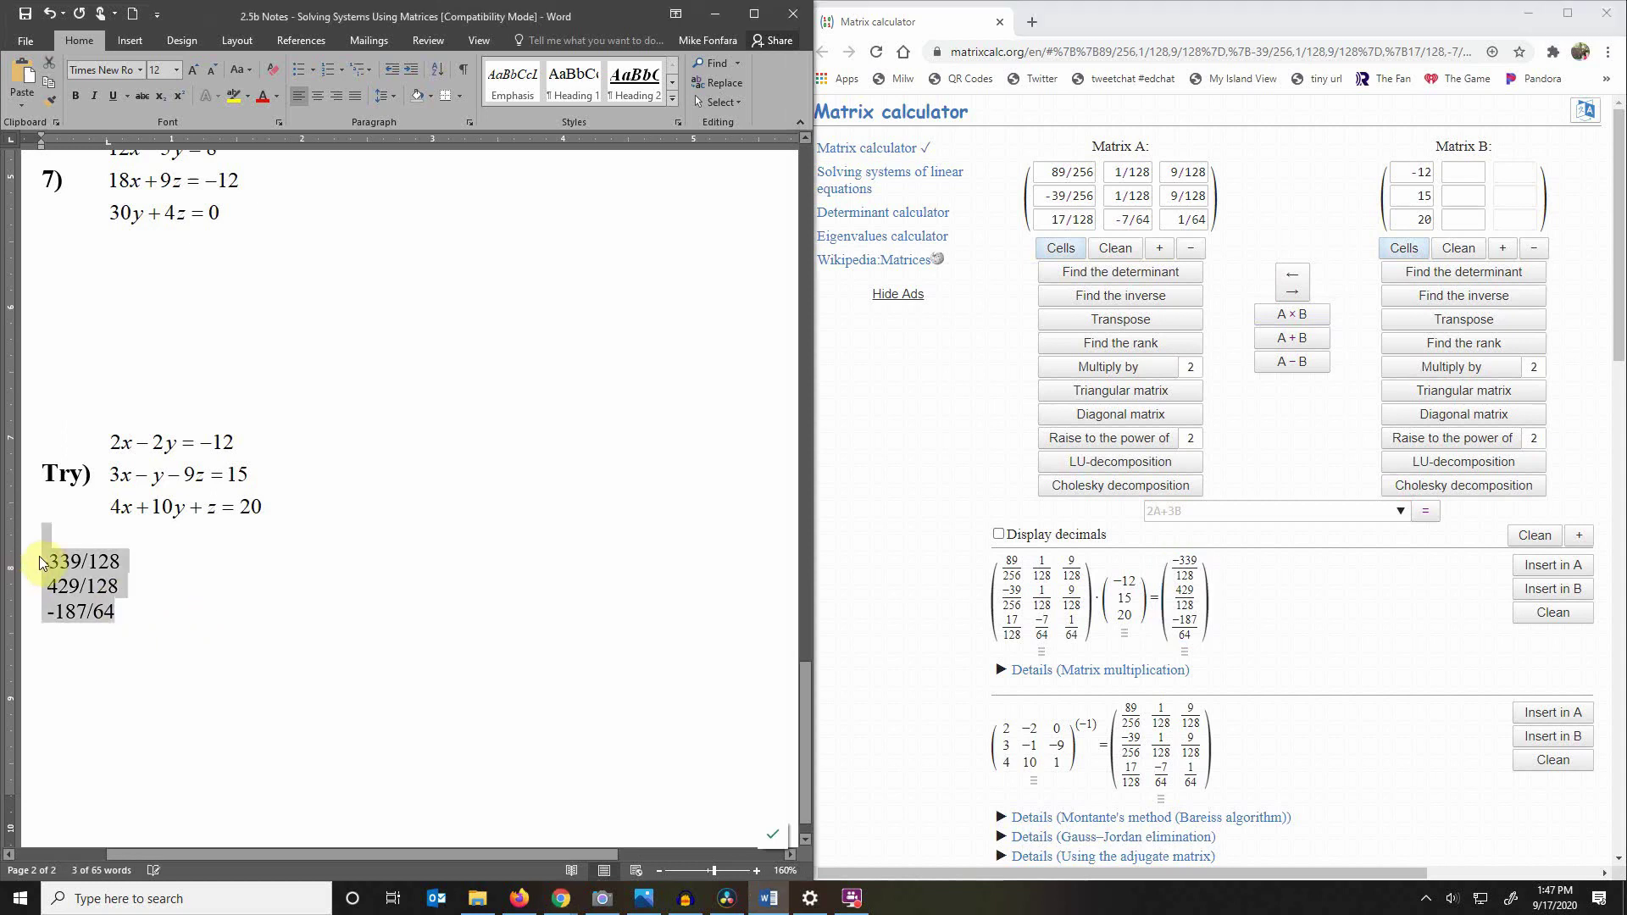
{"action": "type", "text": "X"}
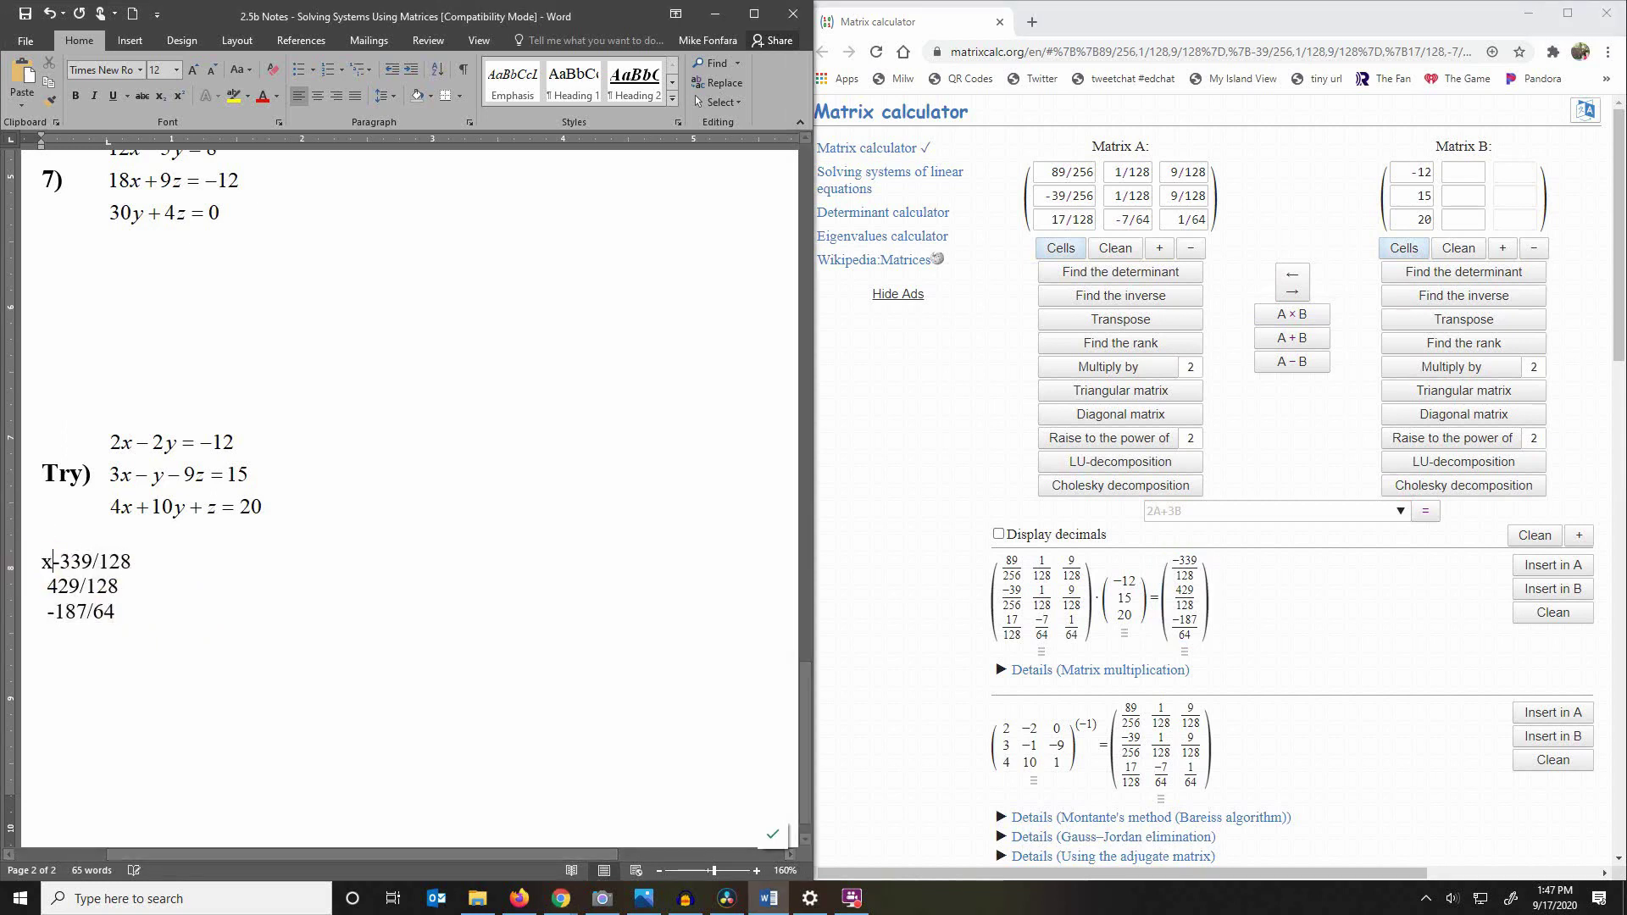
{"action": "key", "text": "ctrl+i"}
{"action": "type", "text": "="}
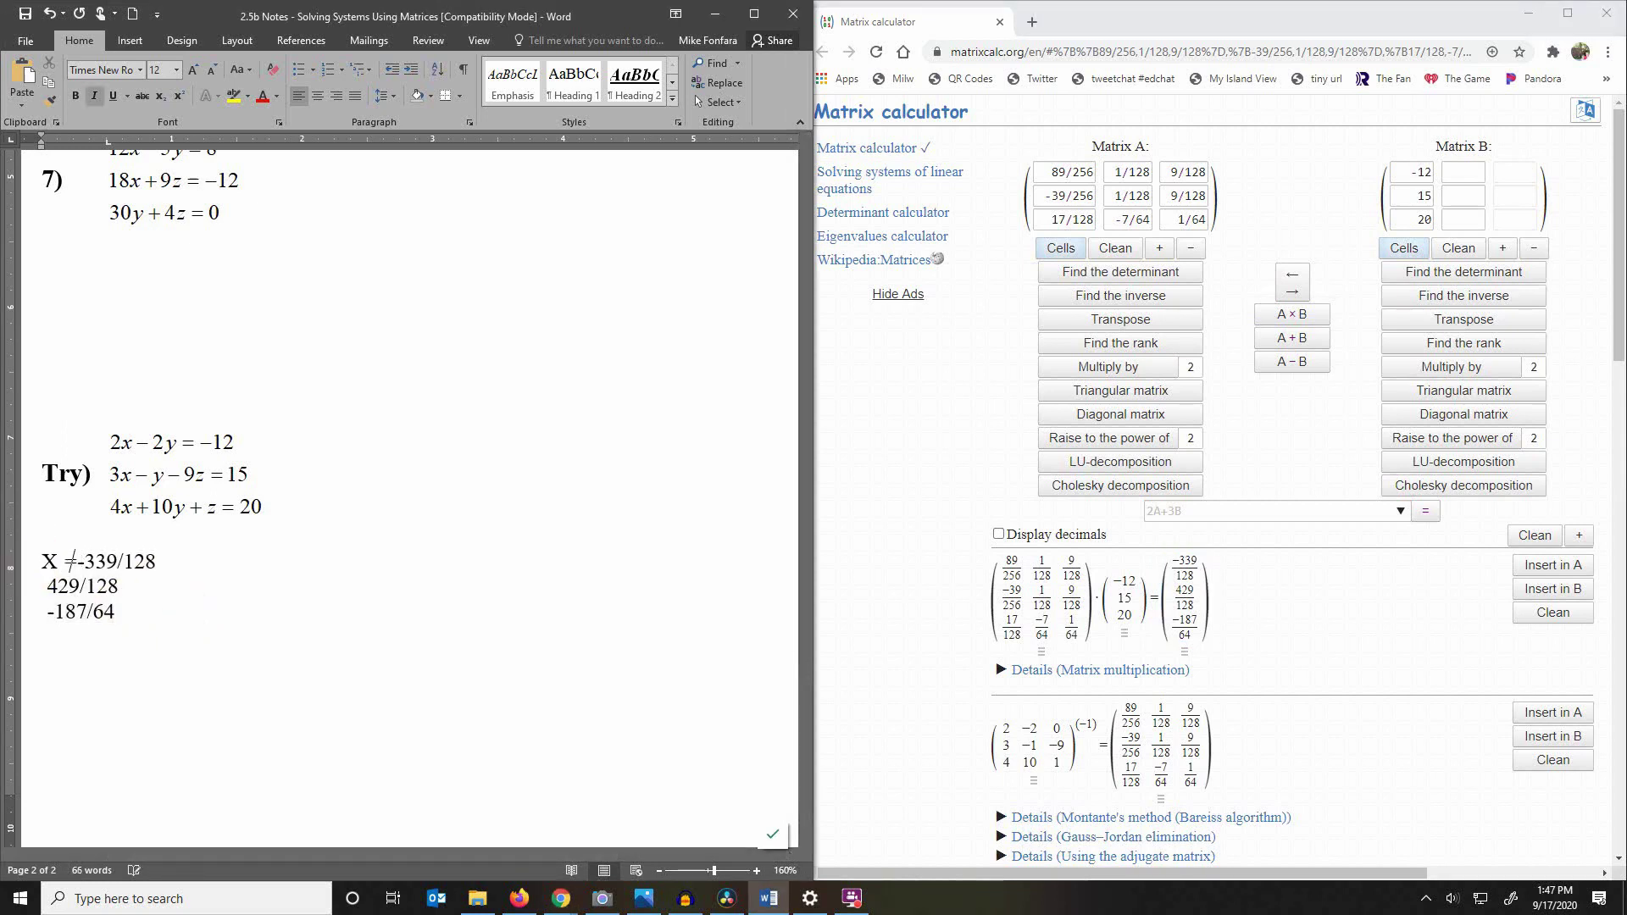
{"action": "key", "text": "BackSpace"}
{"action": "key", "text": "BackSpace"}
{"action": "key", "text": "BackSpace"}
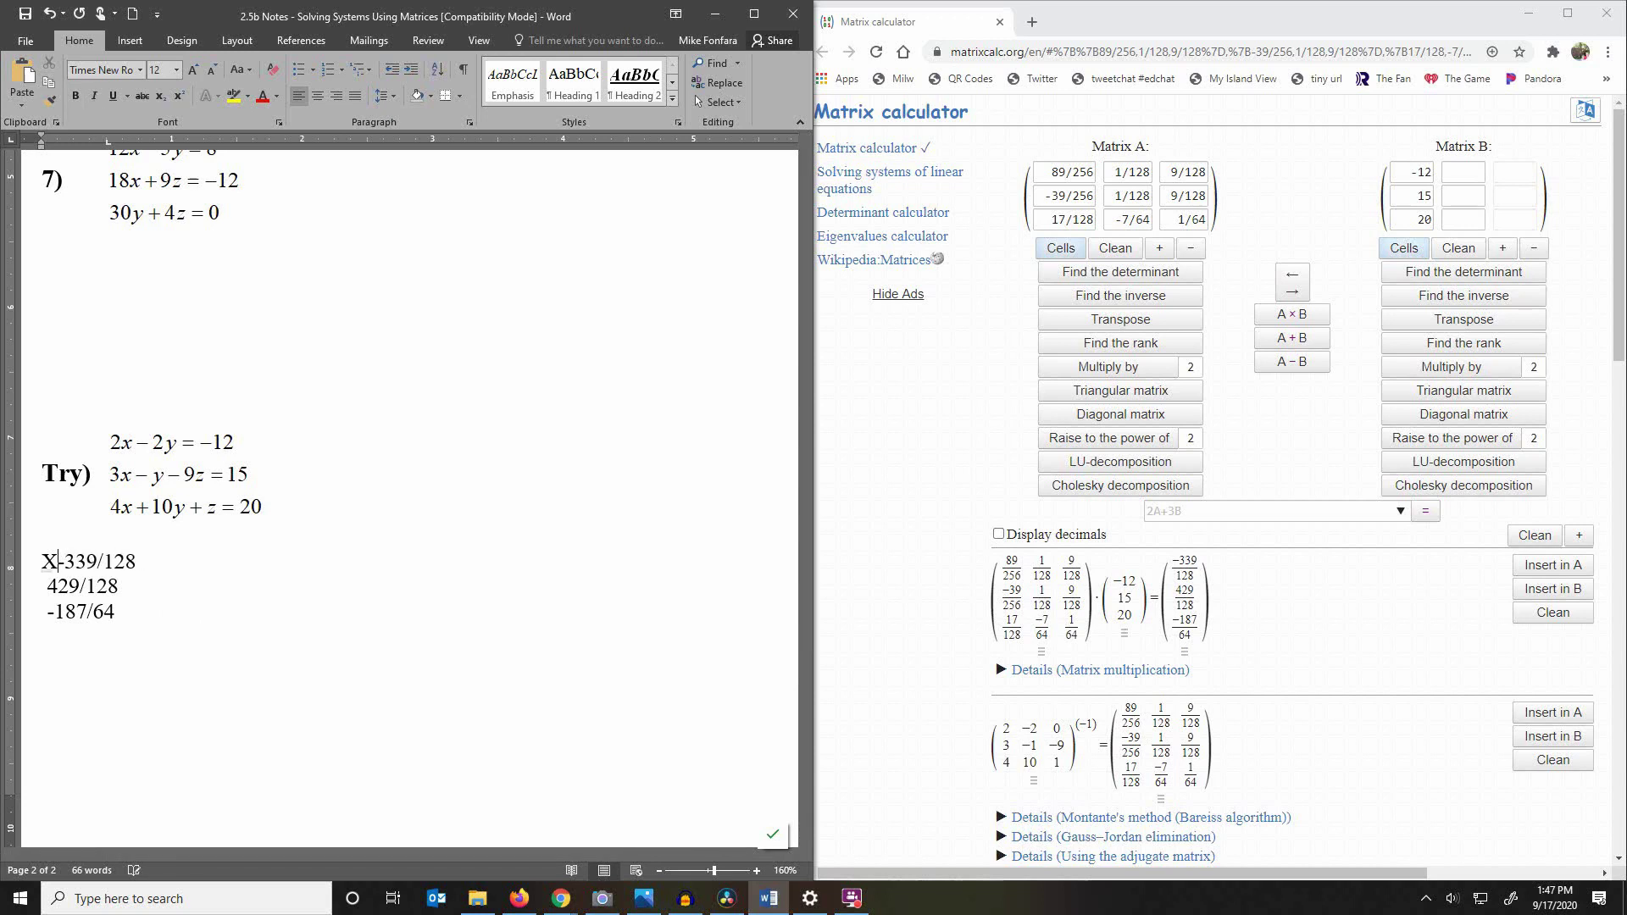
{"action": "type", "text": "x ="}
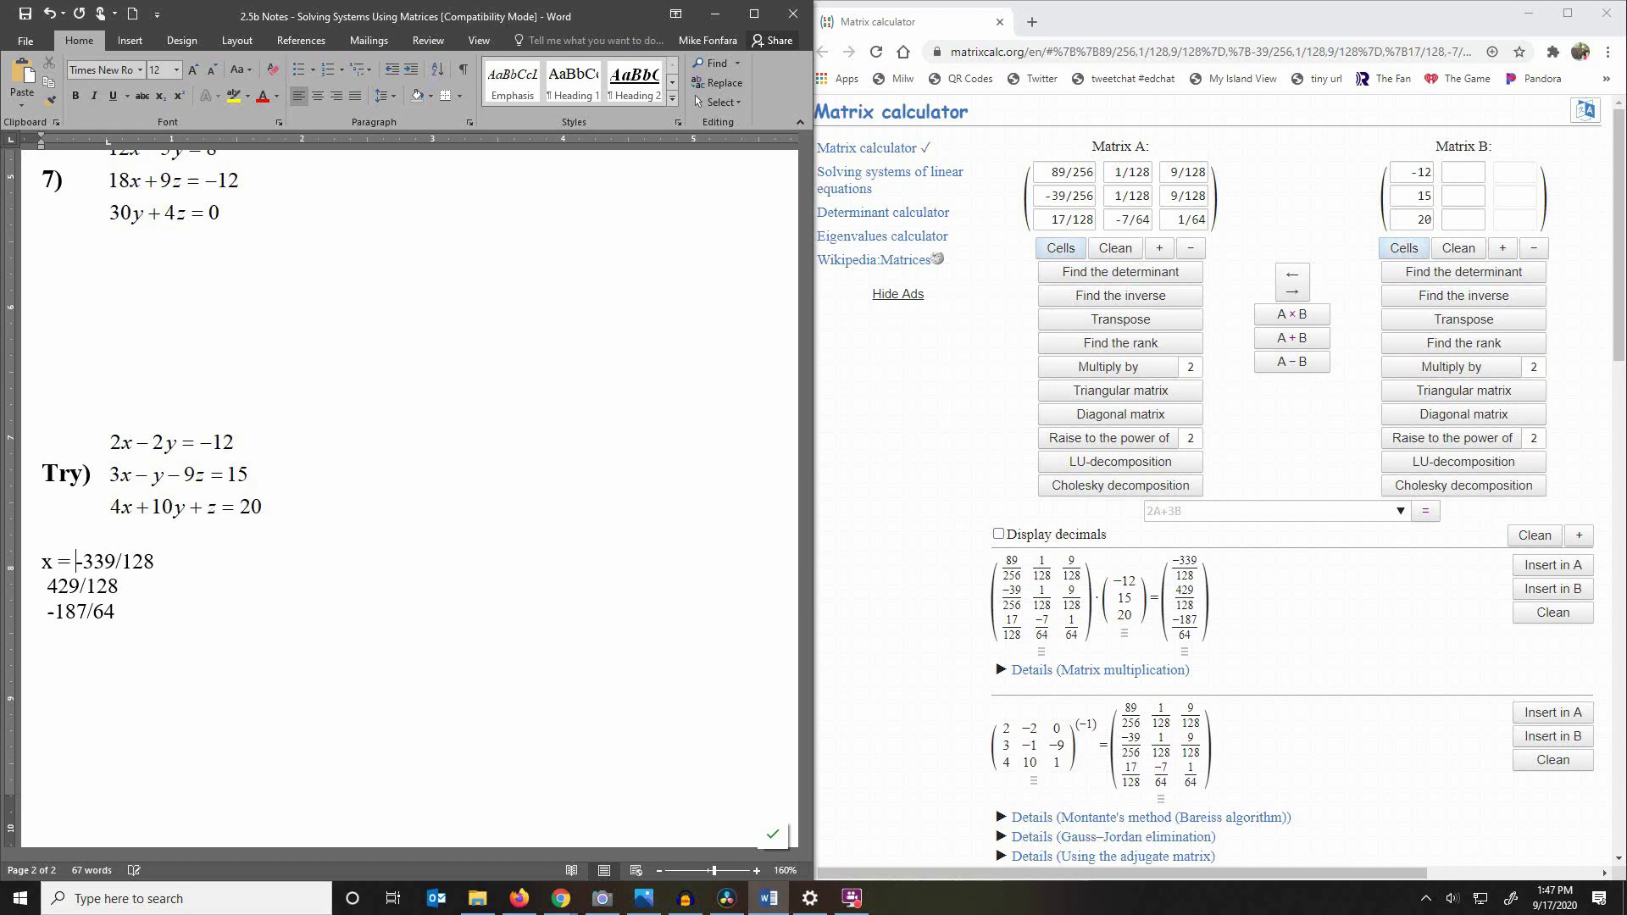
{"action": "left_click", "coordinate": [48, 586]}
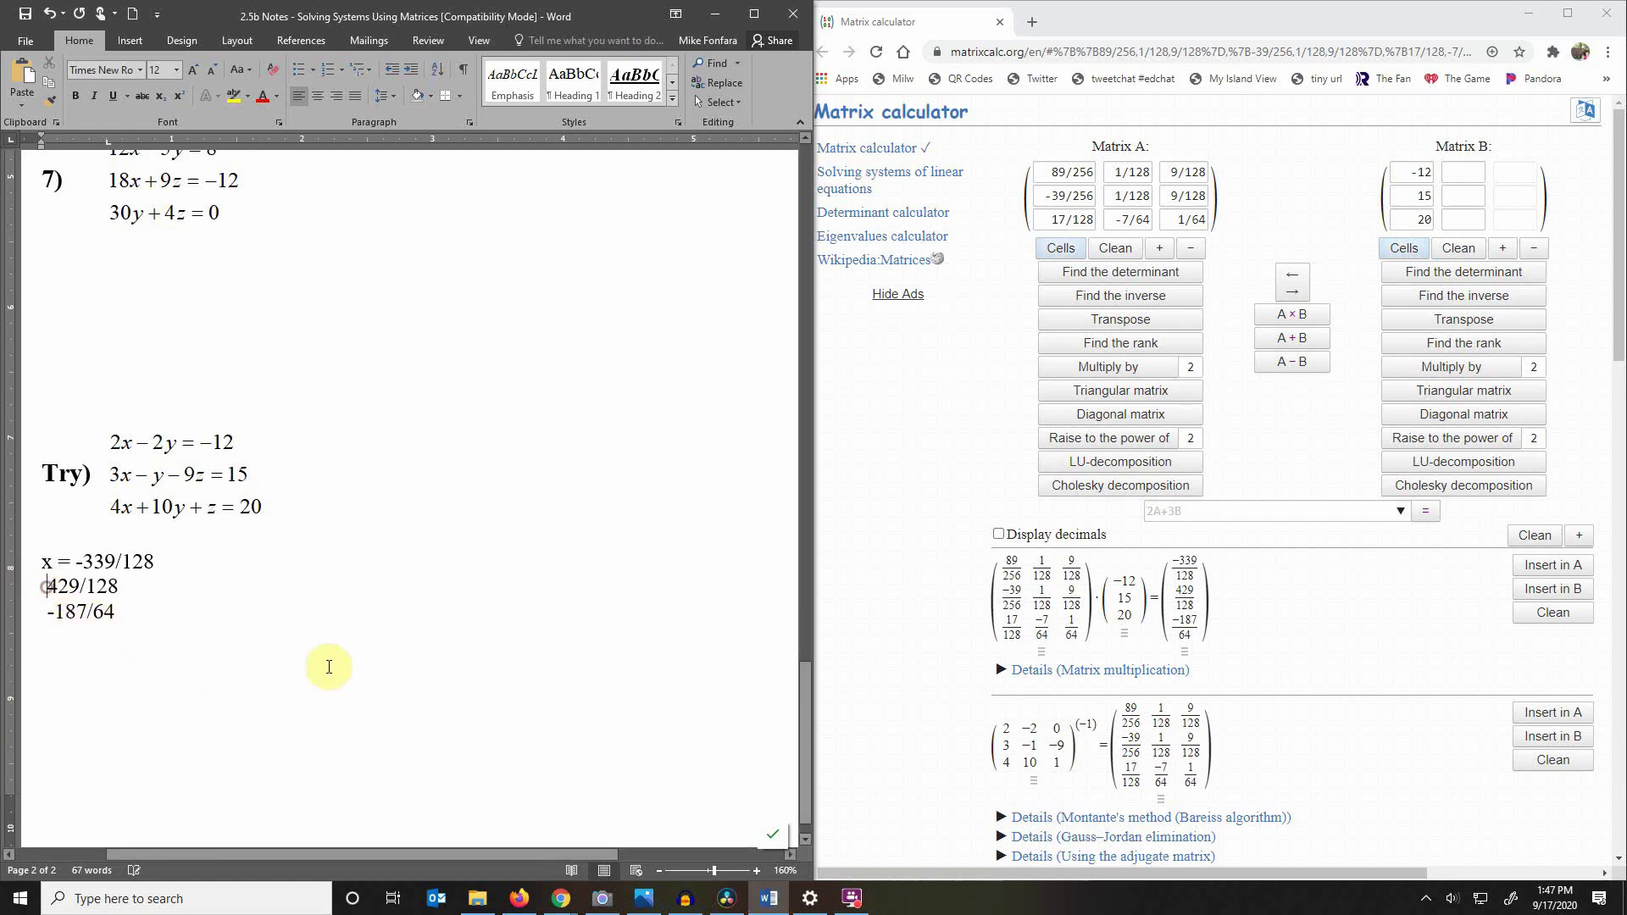
{"action": "type", "text": "y ="}
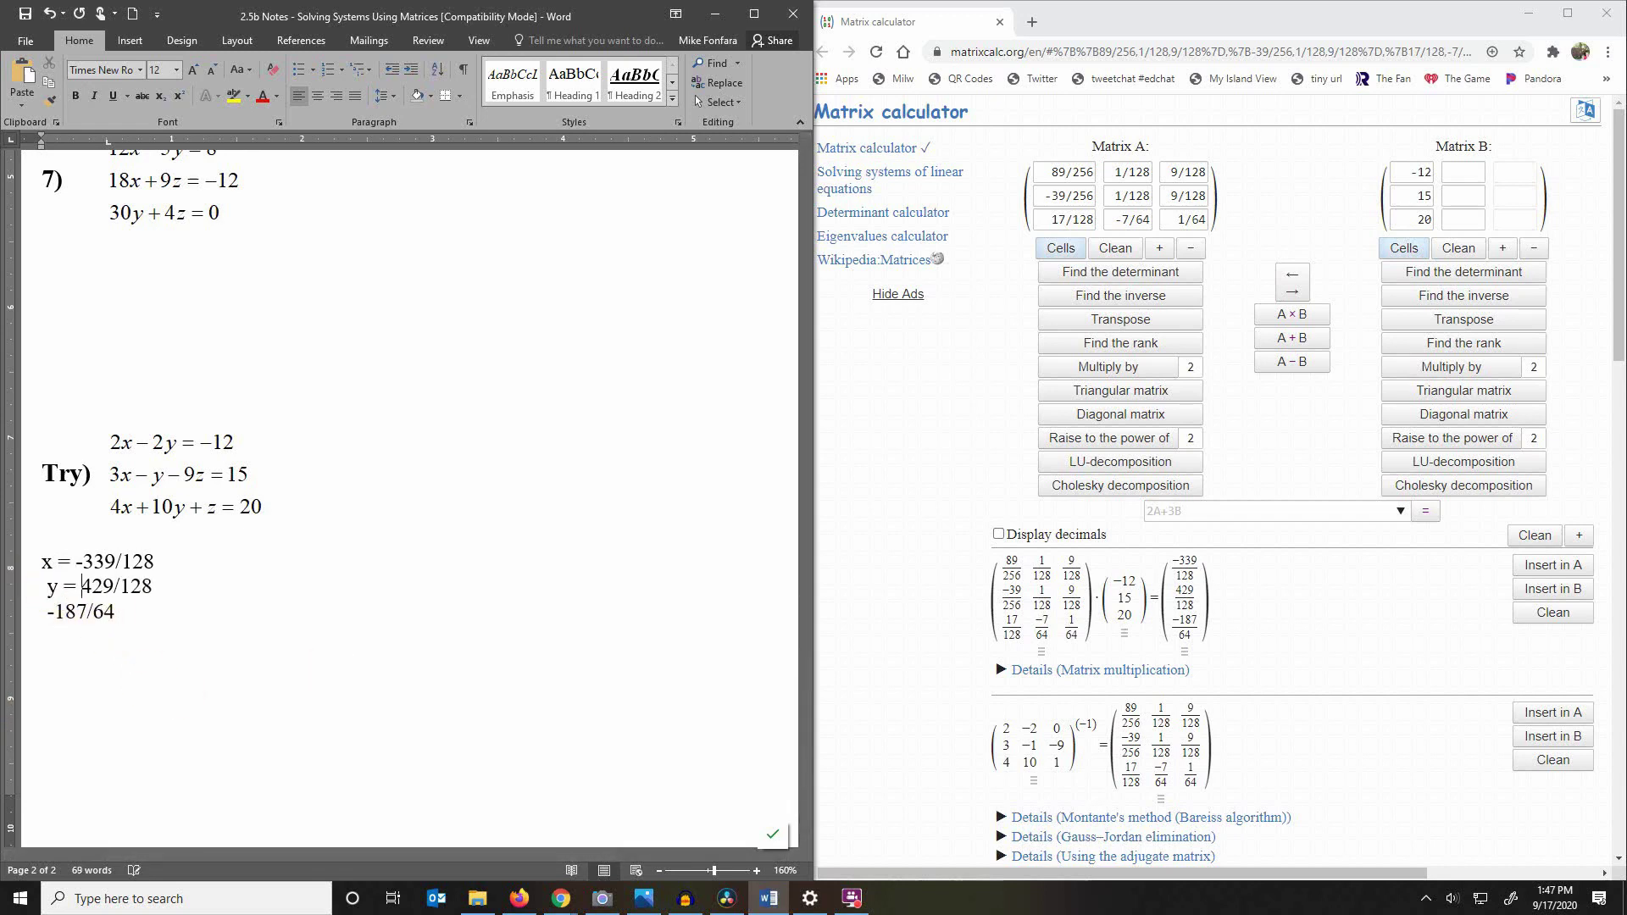
{"action": "left_click", "coordinate": [44, 613]}
{"action": "type", "text": "z ="}
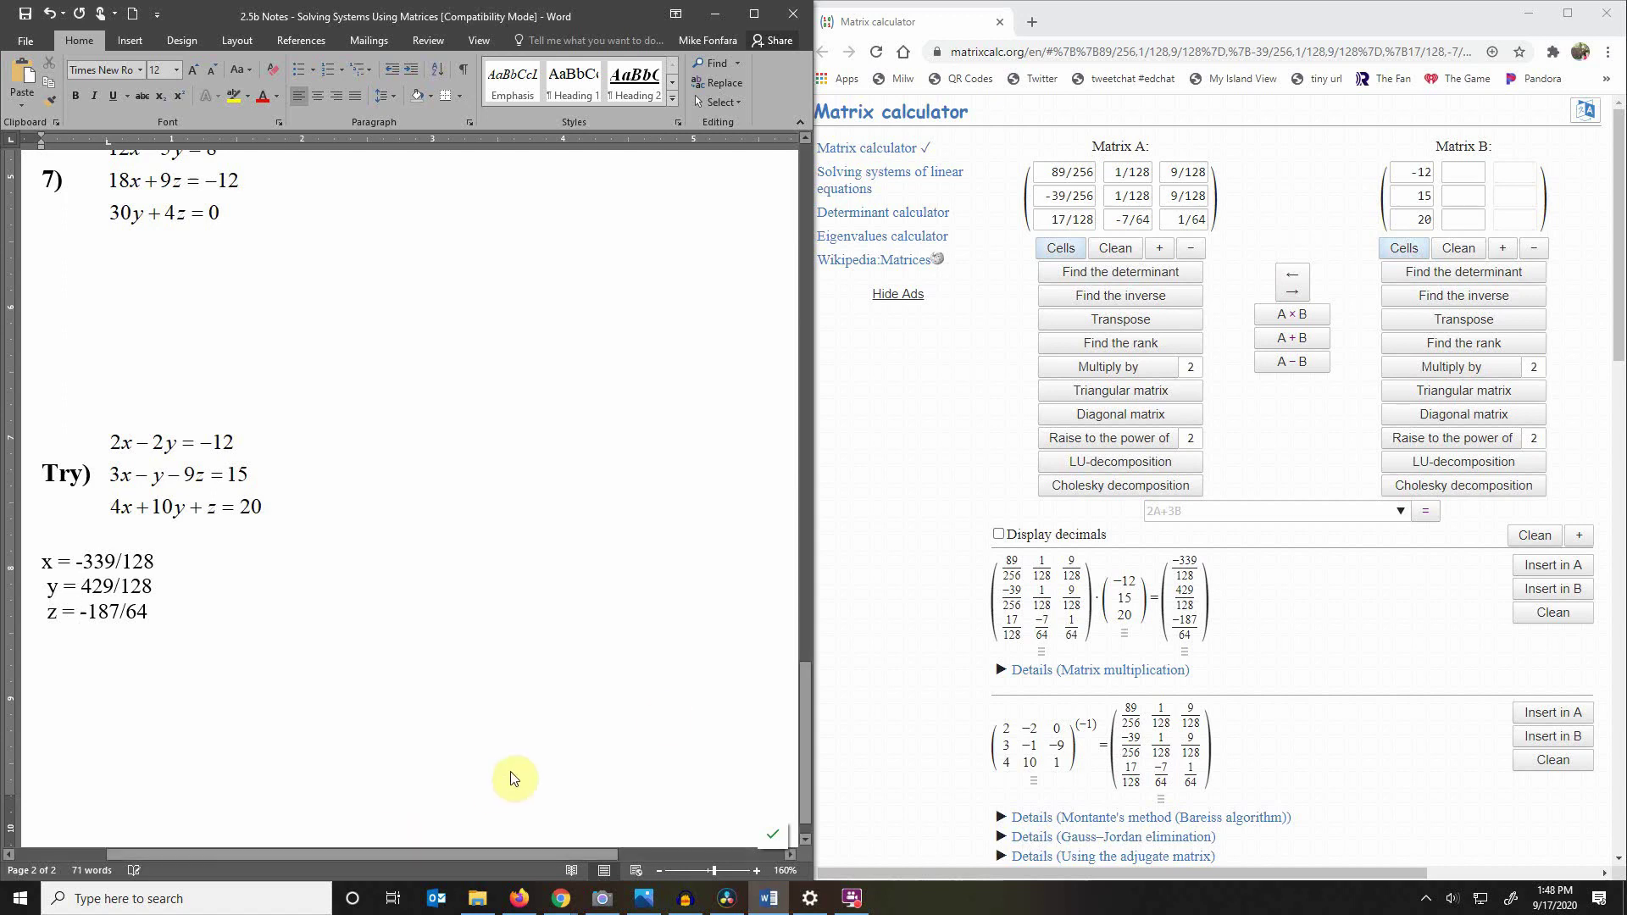
Clean Matrix A and Matrix B, then enlarge Matrix A to a blank 7×7 grid.
{"action": "left_click", "coordinate": [1115, 247]}
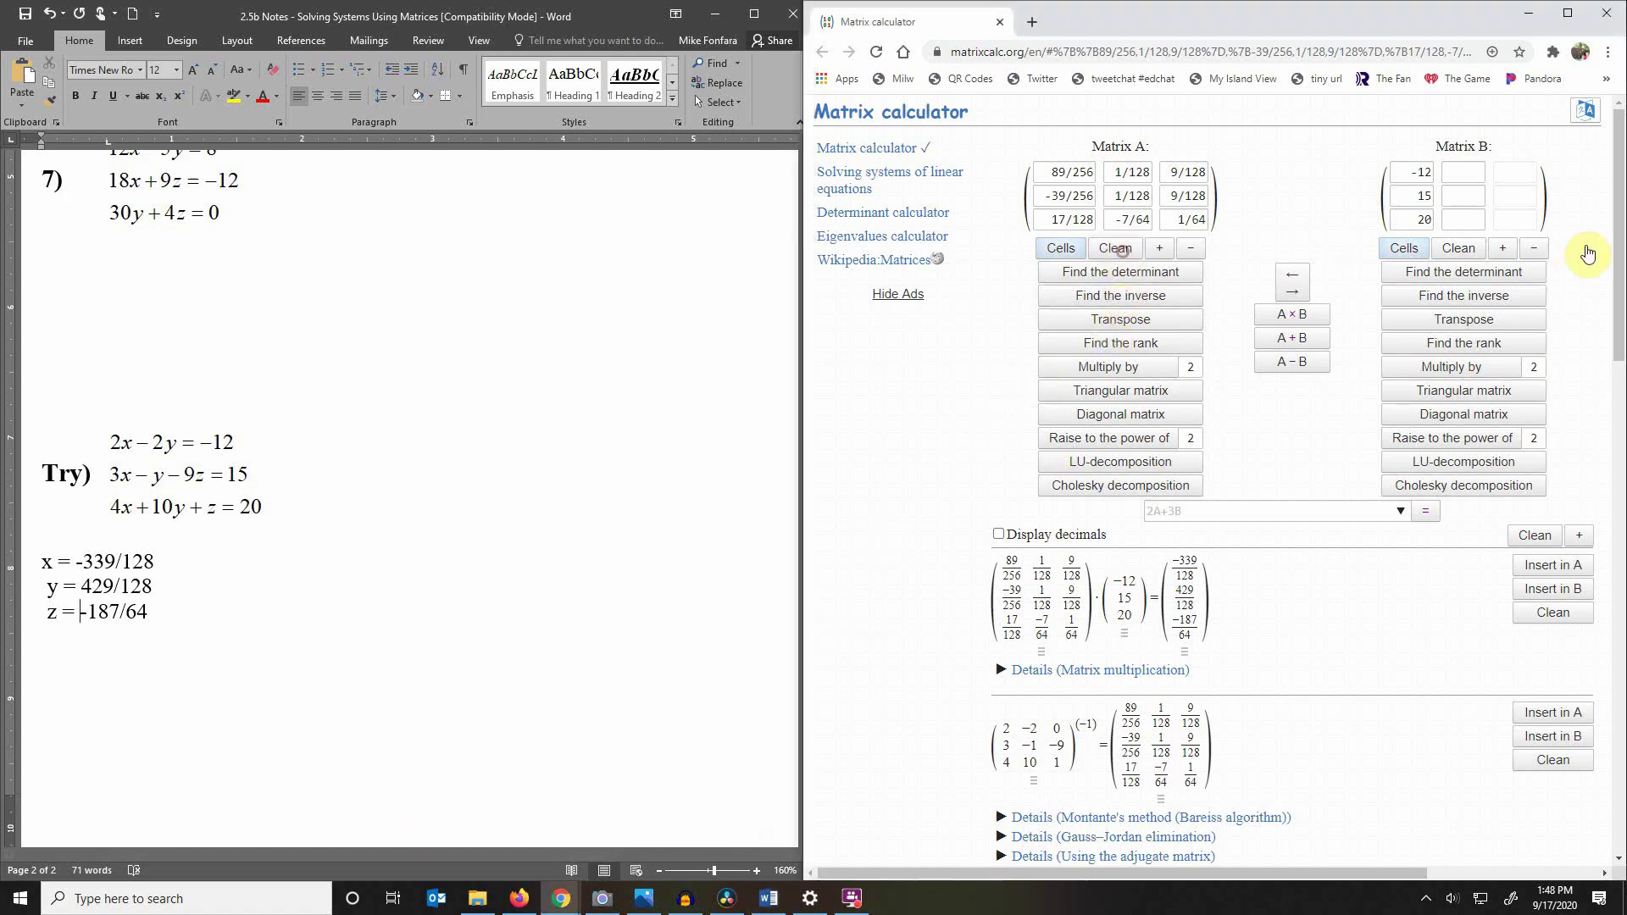
{"action": "left_click", "coordinate": [1459, 248]}
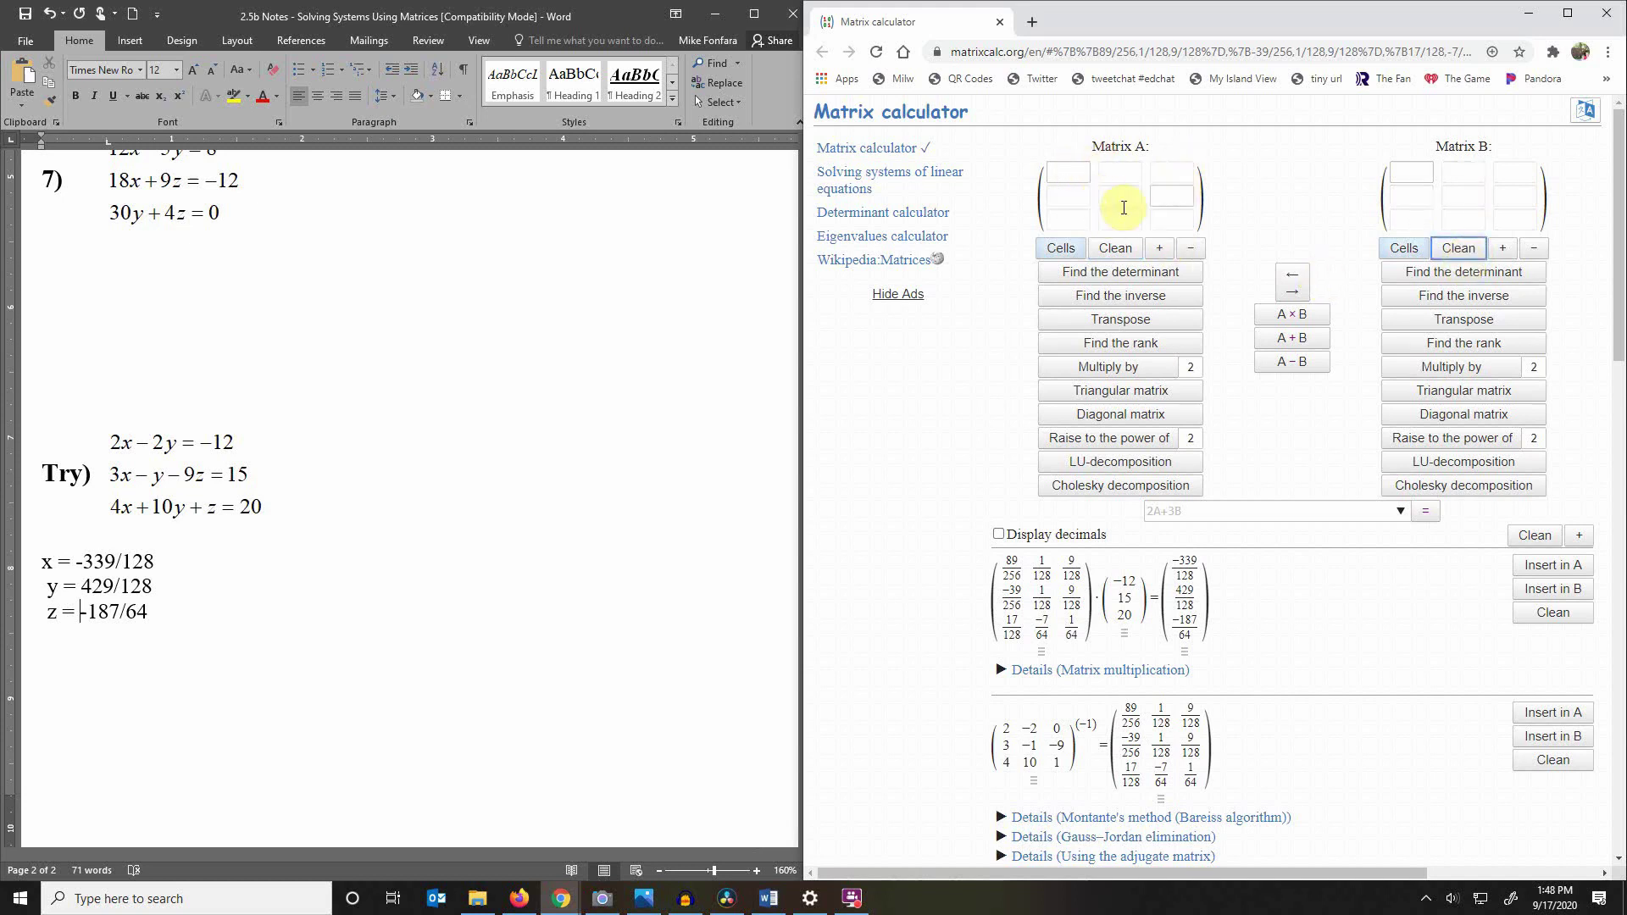
{"action": "left_click", "coordinate": [1163, 248]}
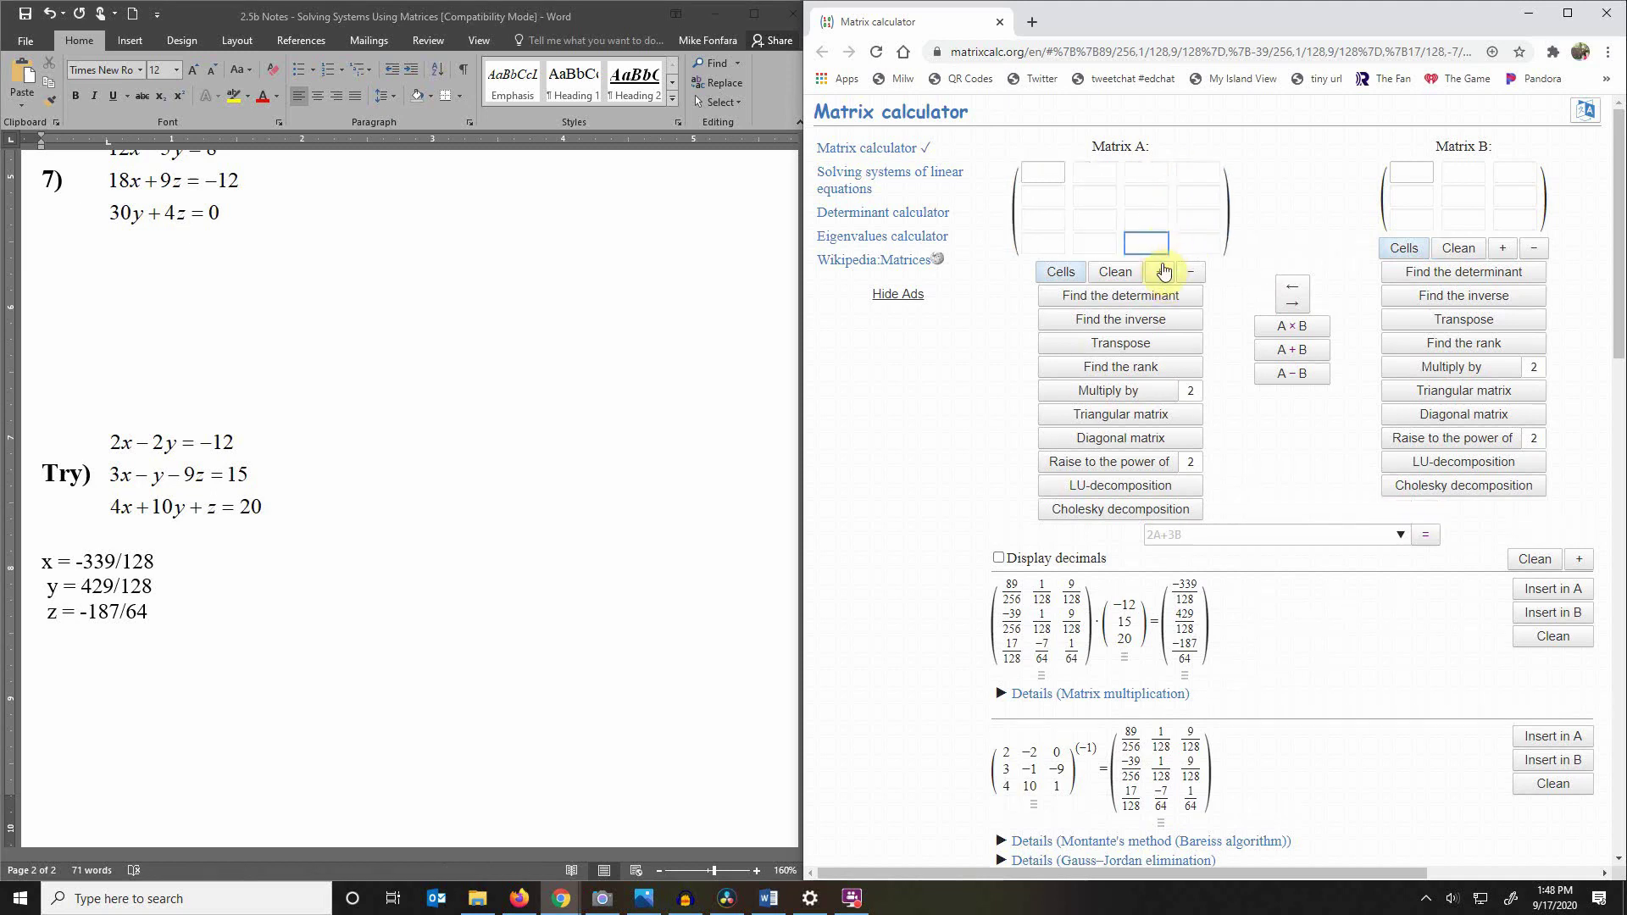
{"action": "left_click", "coordinate": [1164, 271]}
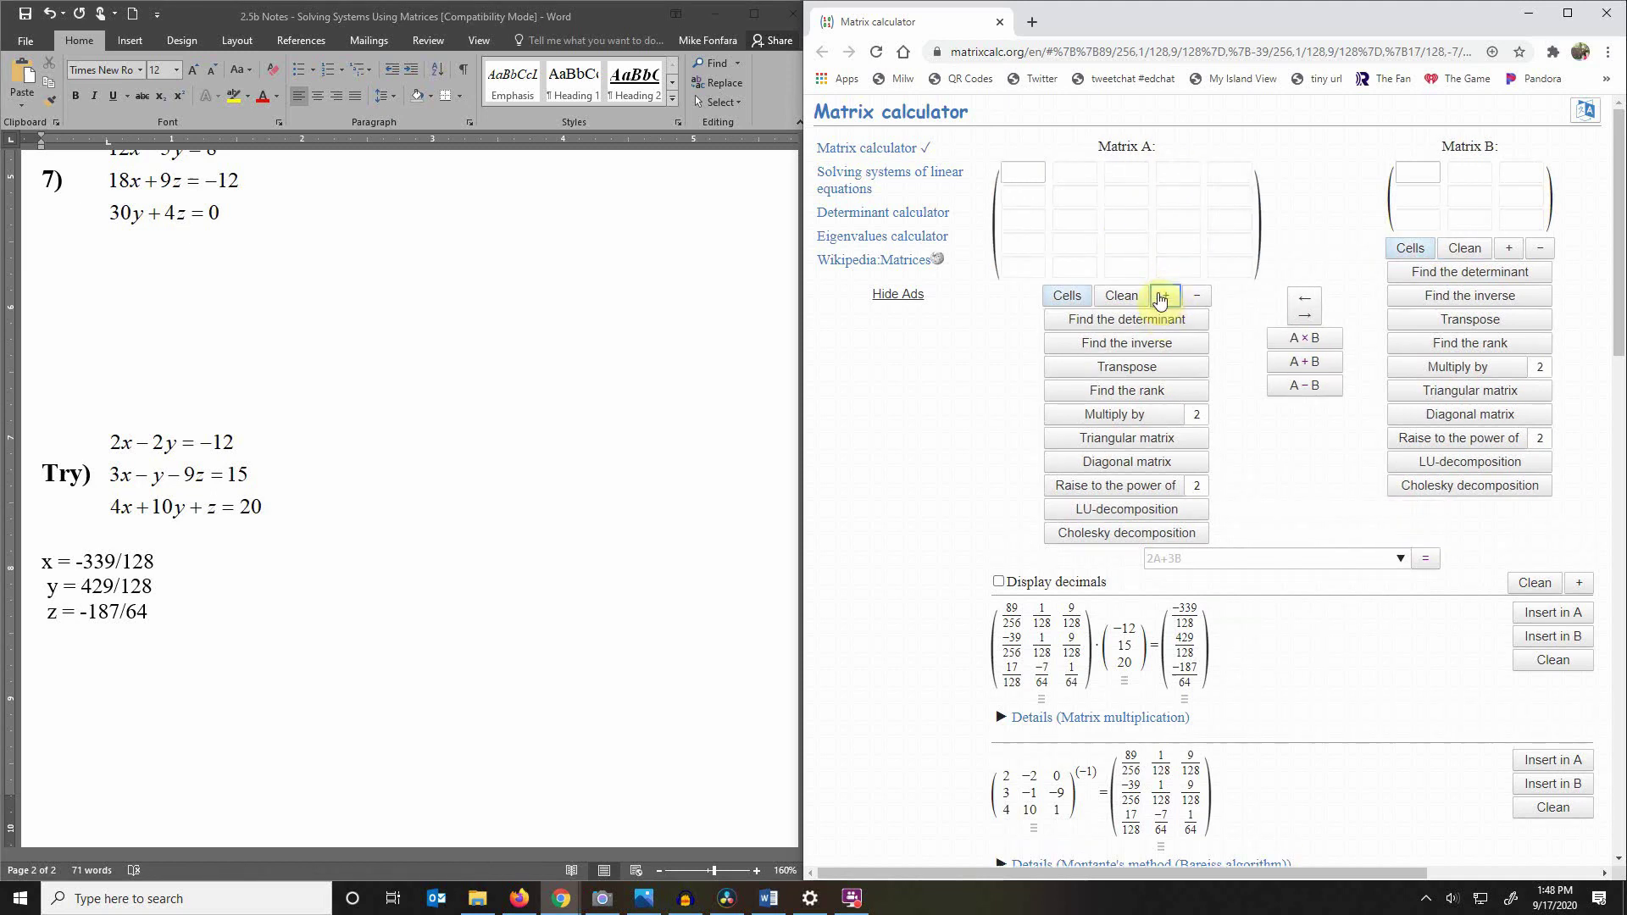
{"action": "left_click", "coordinate": [1164, 296]}
{"action": "left_click", "coordinate": [1185, 317]}
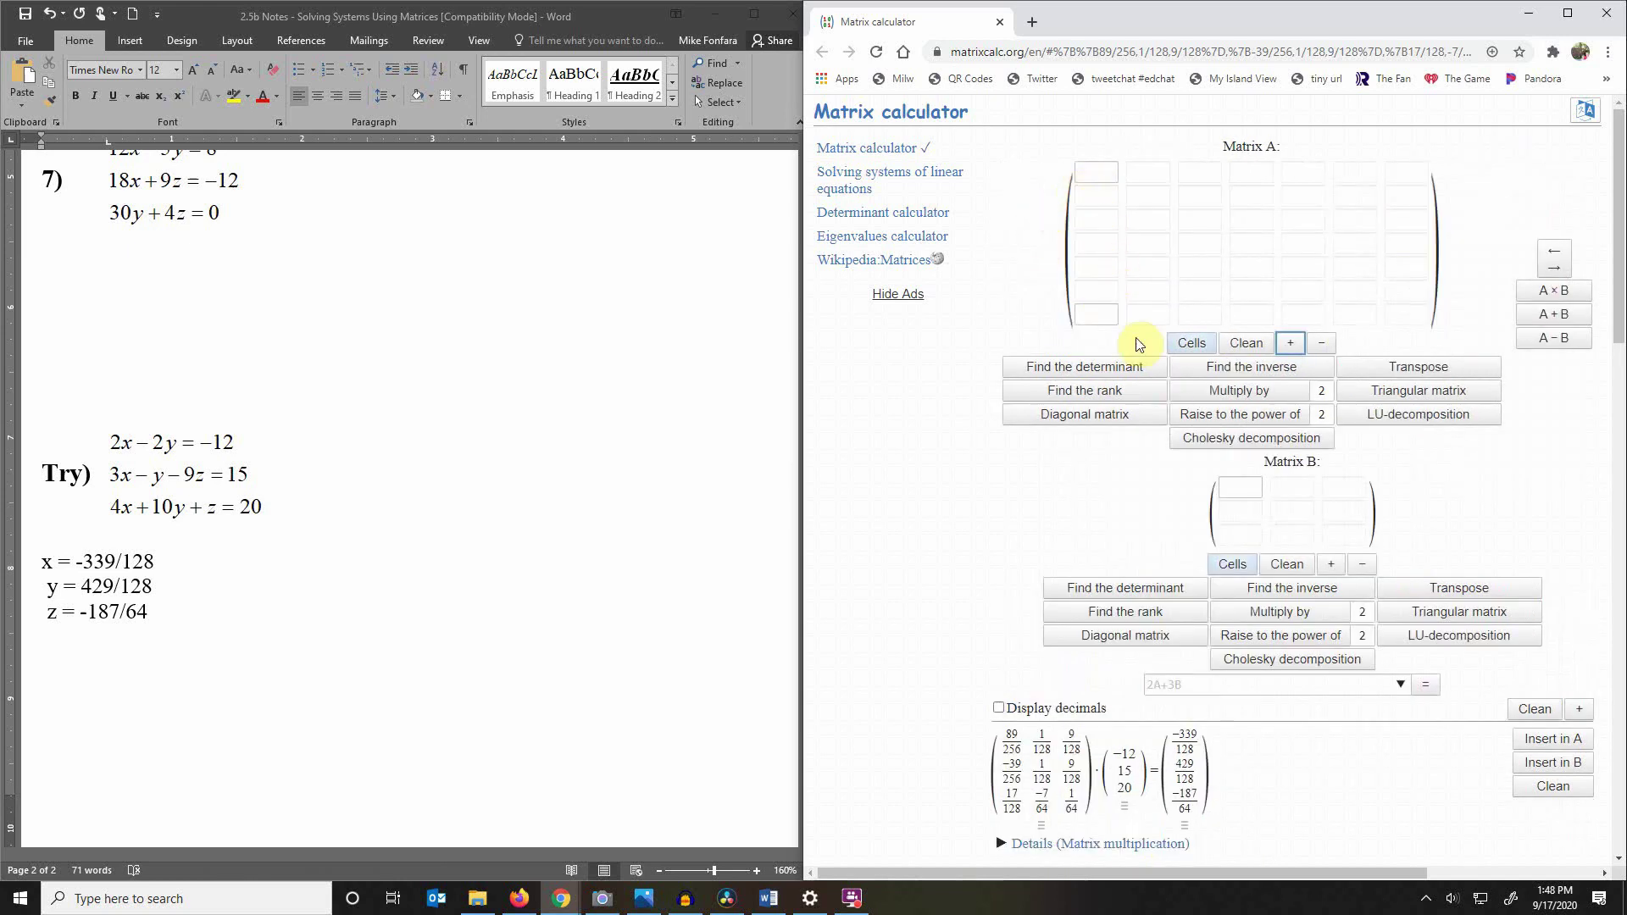
{"action": "left_click_drag", "start_coordinate": [1351, 872], "coordinate": [1466, 877]}
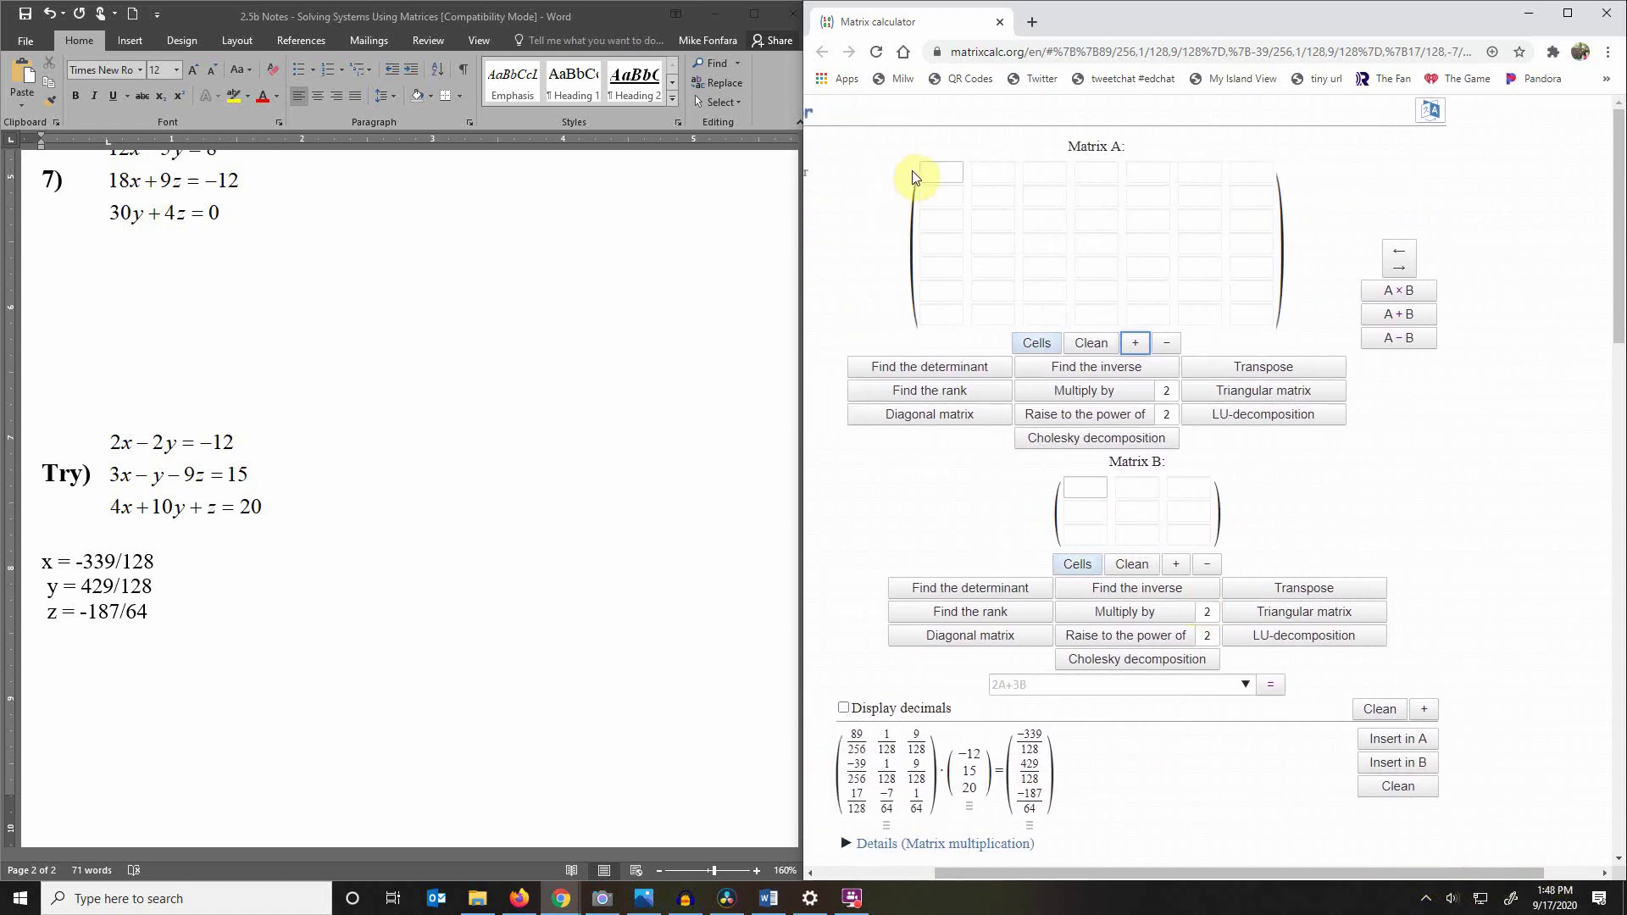
Fill Matrix A's first three rows: 5, 2; 5, 61; -5, 0.
{"action": "left_click", "coordinate": [939, 172]}
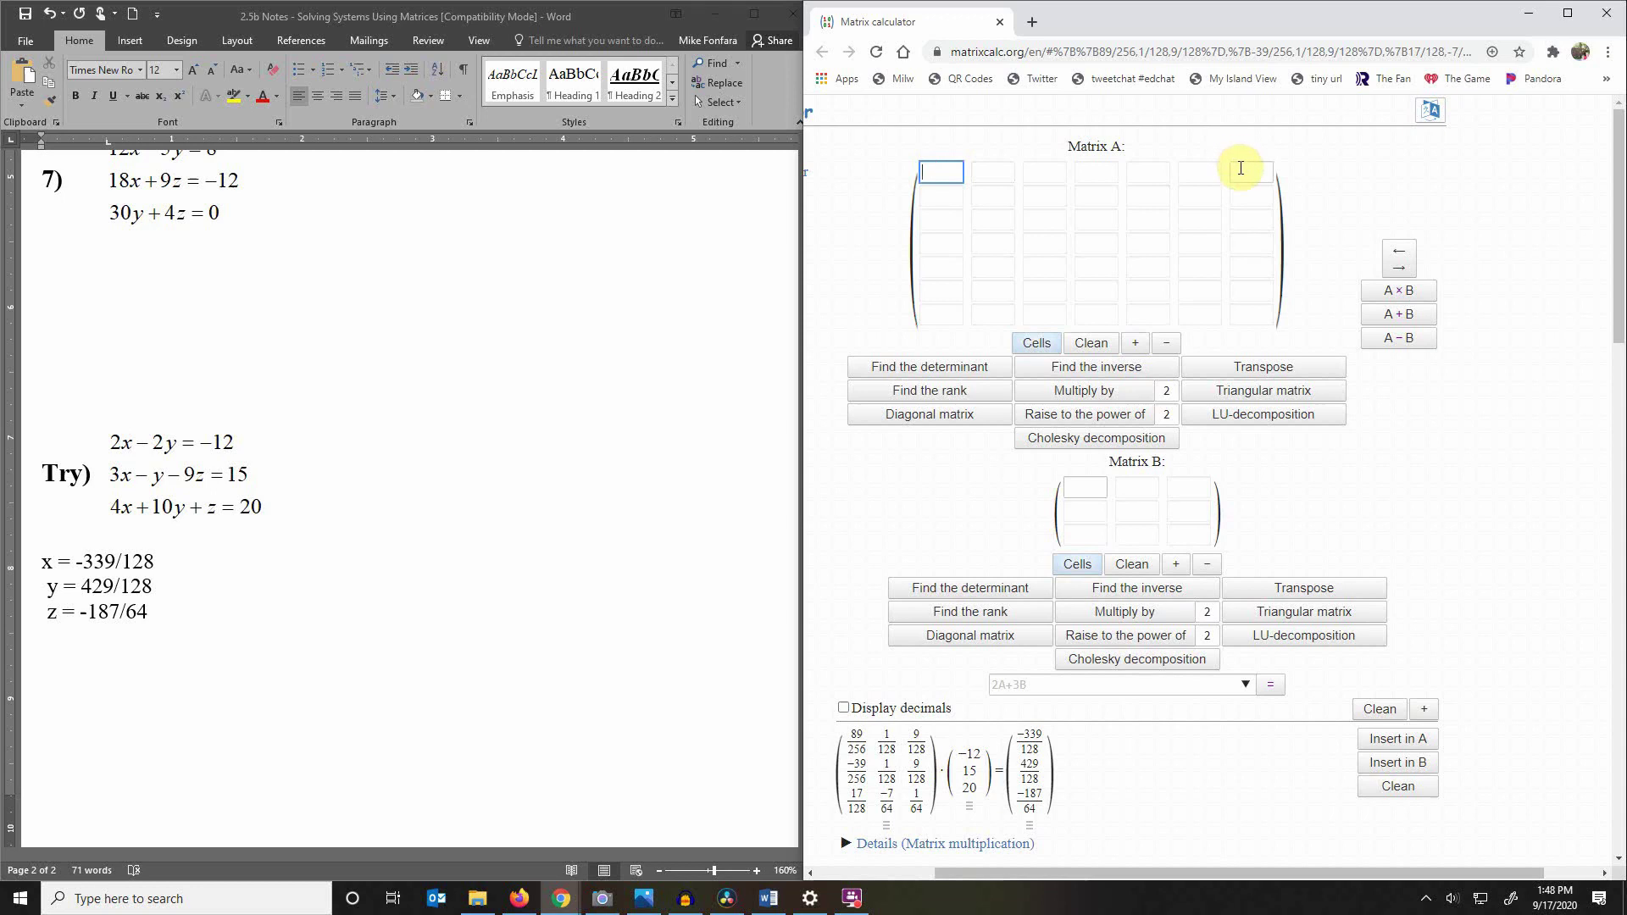
{"action": "type", "text": "5"}
{"action": "key", "text": "Tab"}
{"action": "type", "text": "2"}
{"action": "key", "text": "Return"}
{"action": "type", "text": "61"}
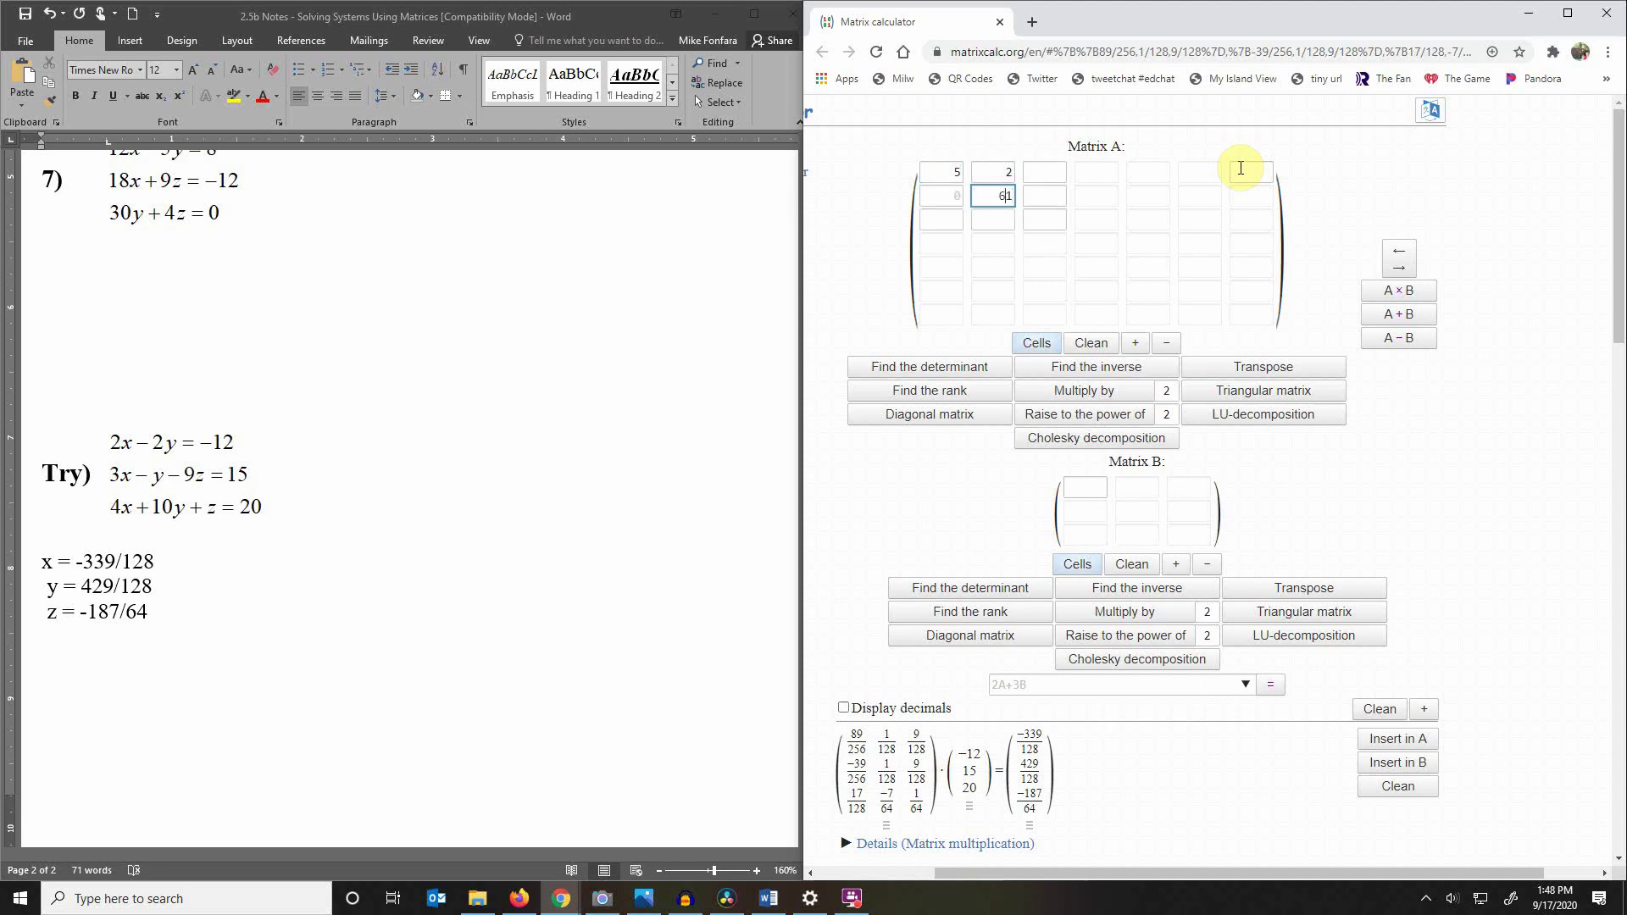
{"action": "key", "text": "shift+Tab"}
{"action": "type", "text": "5"}
{"action": "key", "text": "Return"}
{"action": "type", "text": "-5"}
{"action": "key", "text": "Return"}
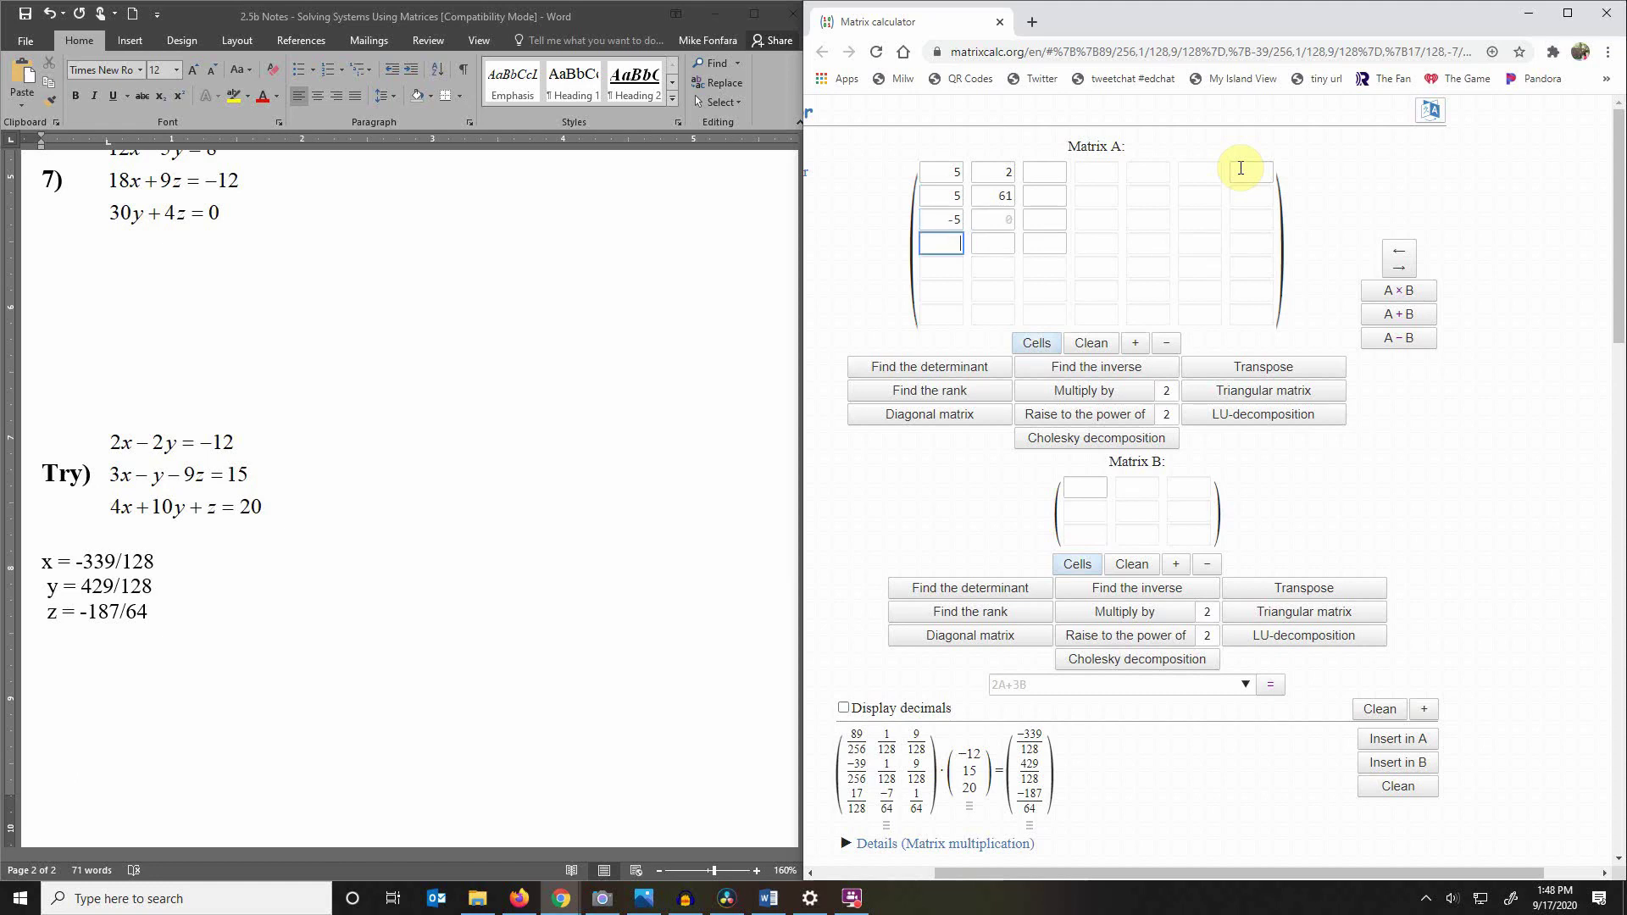
Fill Matrix A's rows four to seven: 1/3, 6; 4, -3; 2, 3; 7, -19.
{"action": "type", "text": "1/3"}
{"action": "key", "text": "Tab"}
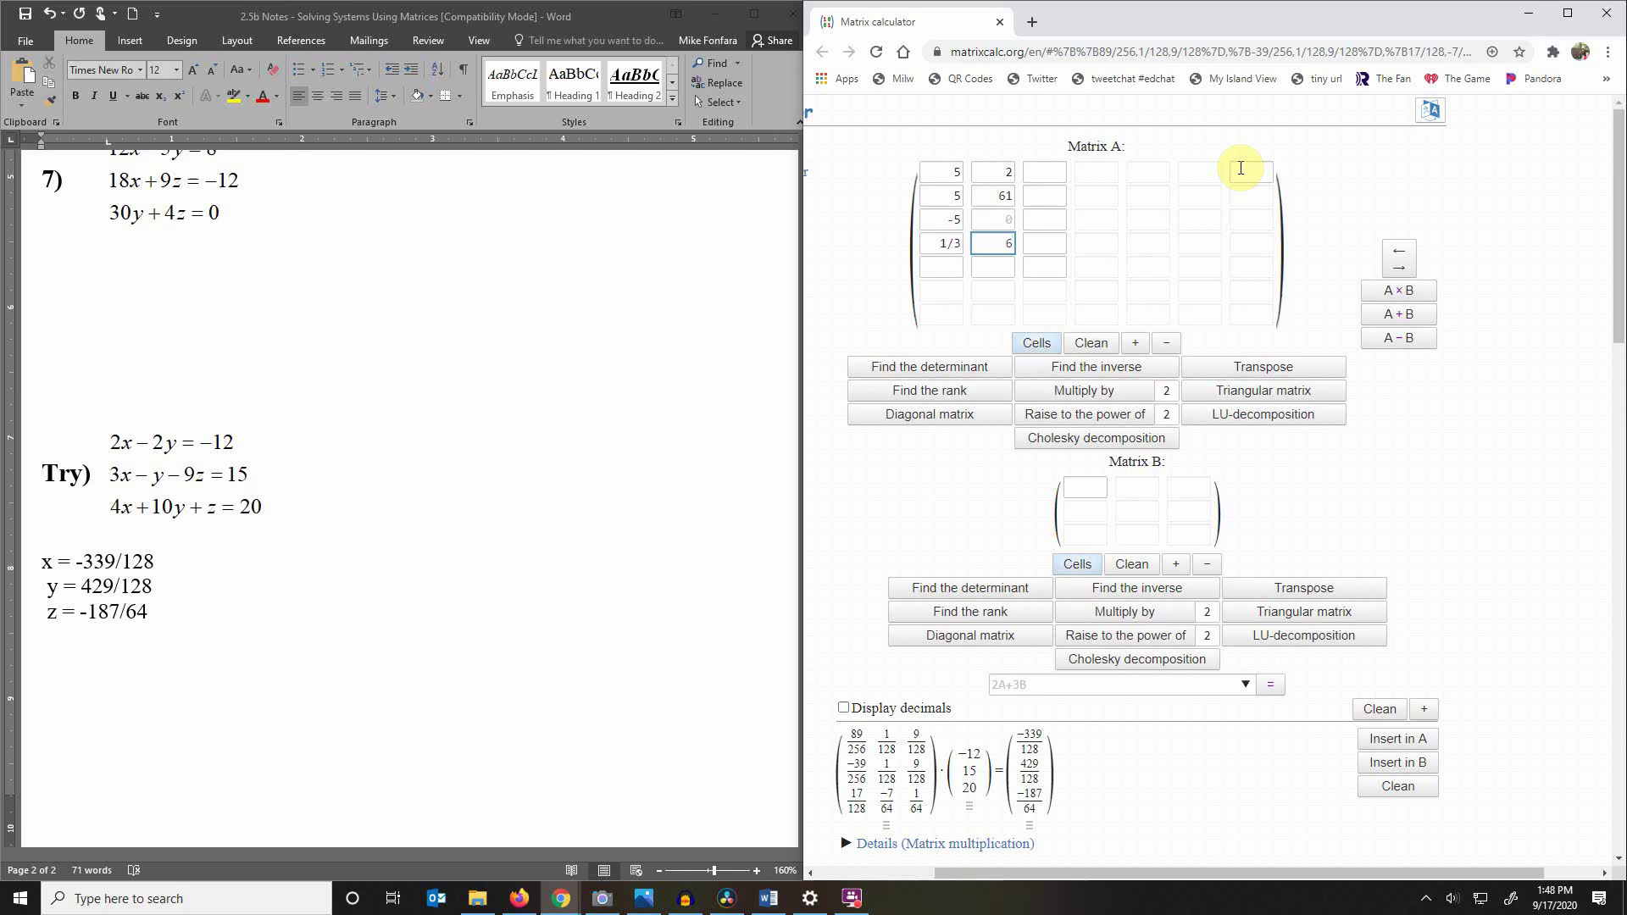
{"action": "key", "text": "Down"}
{"action": "key", "text": "Left"}
{"action": "type", "text": "4"}
{"action": "key", "text": "Right"}
{"action": "type", "text": "-"}
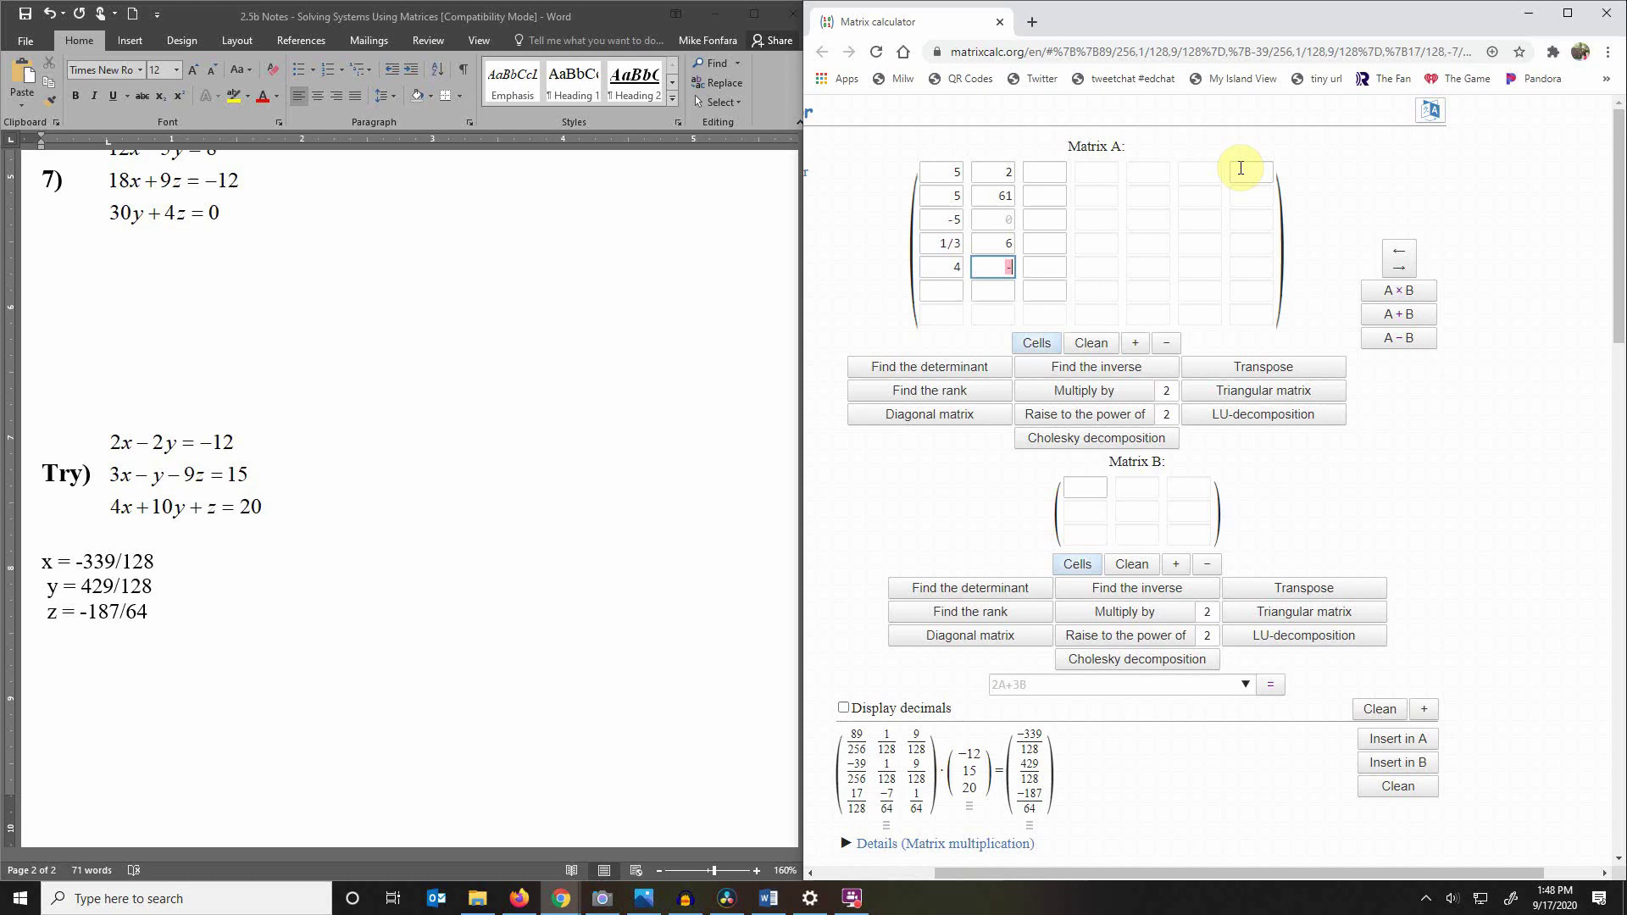
{"action": "type", "text": "3"}
{"action": "key", "text": "Right"}
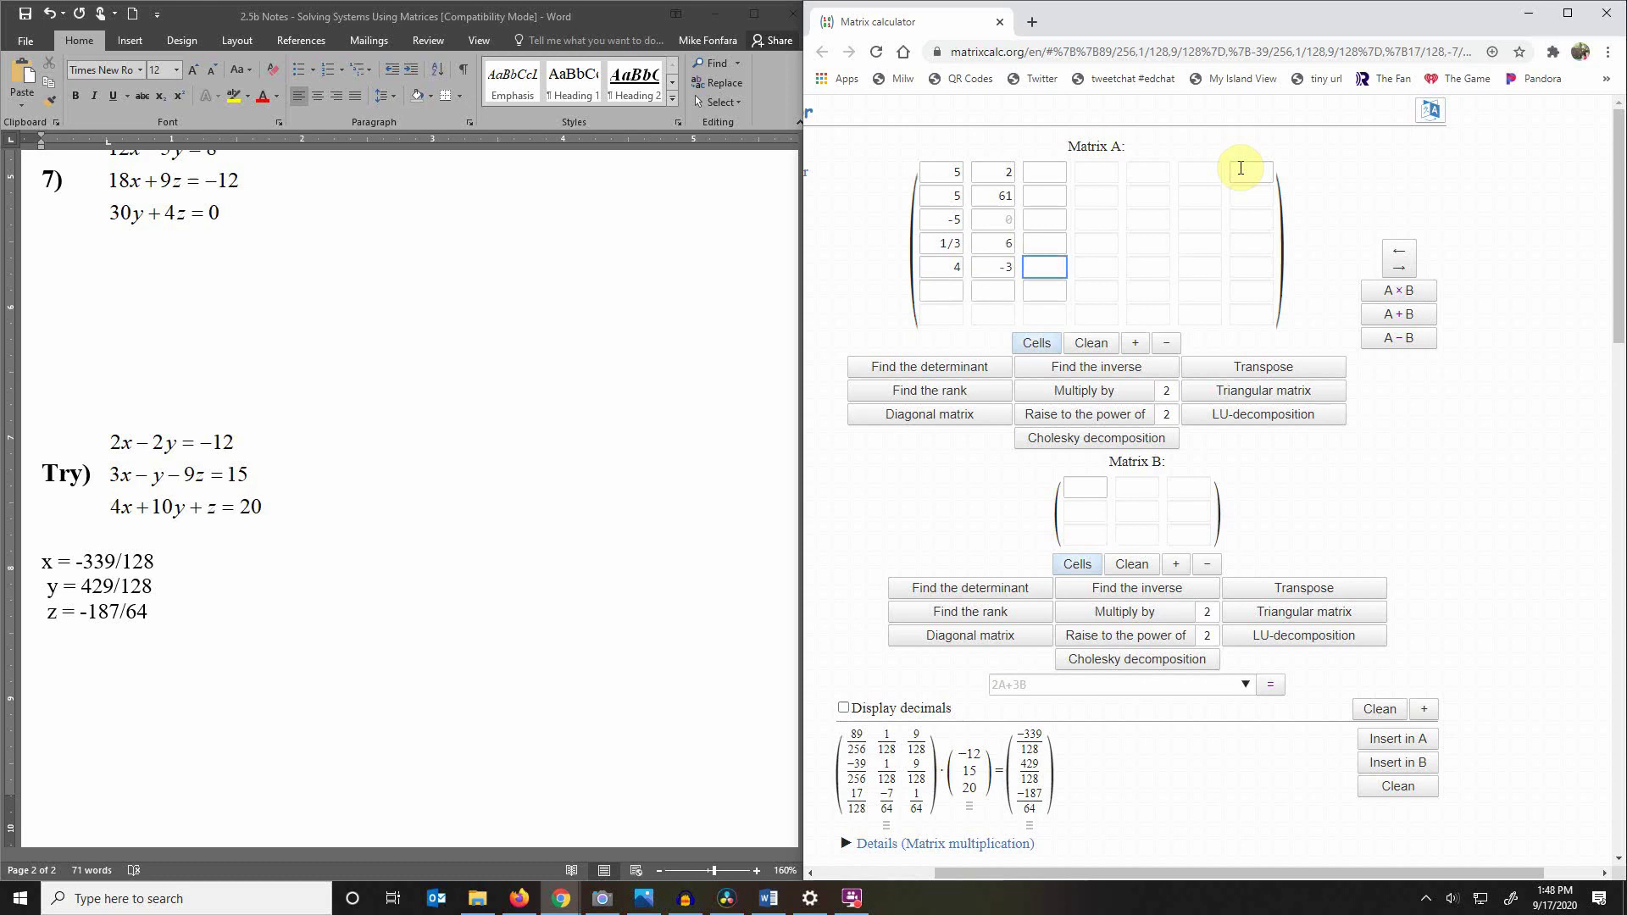
{"action": "left_click", "coordinate": [940, 297]}
{"action": "type", "text": "2"}
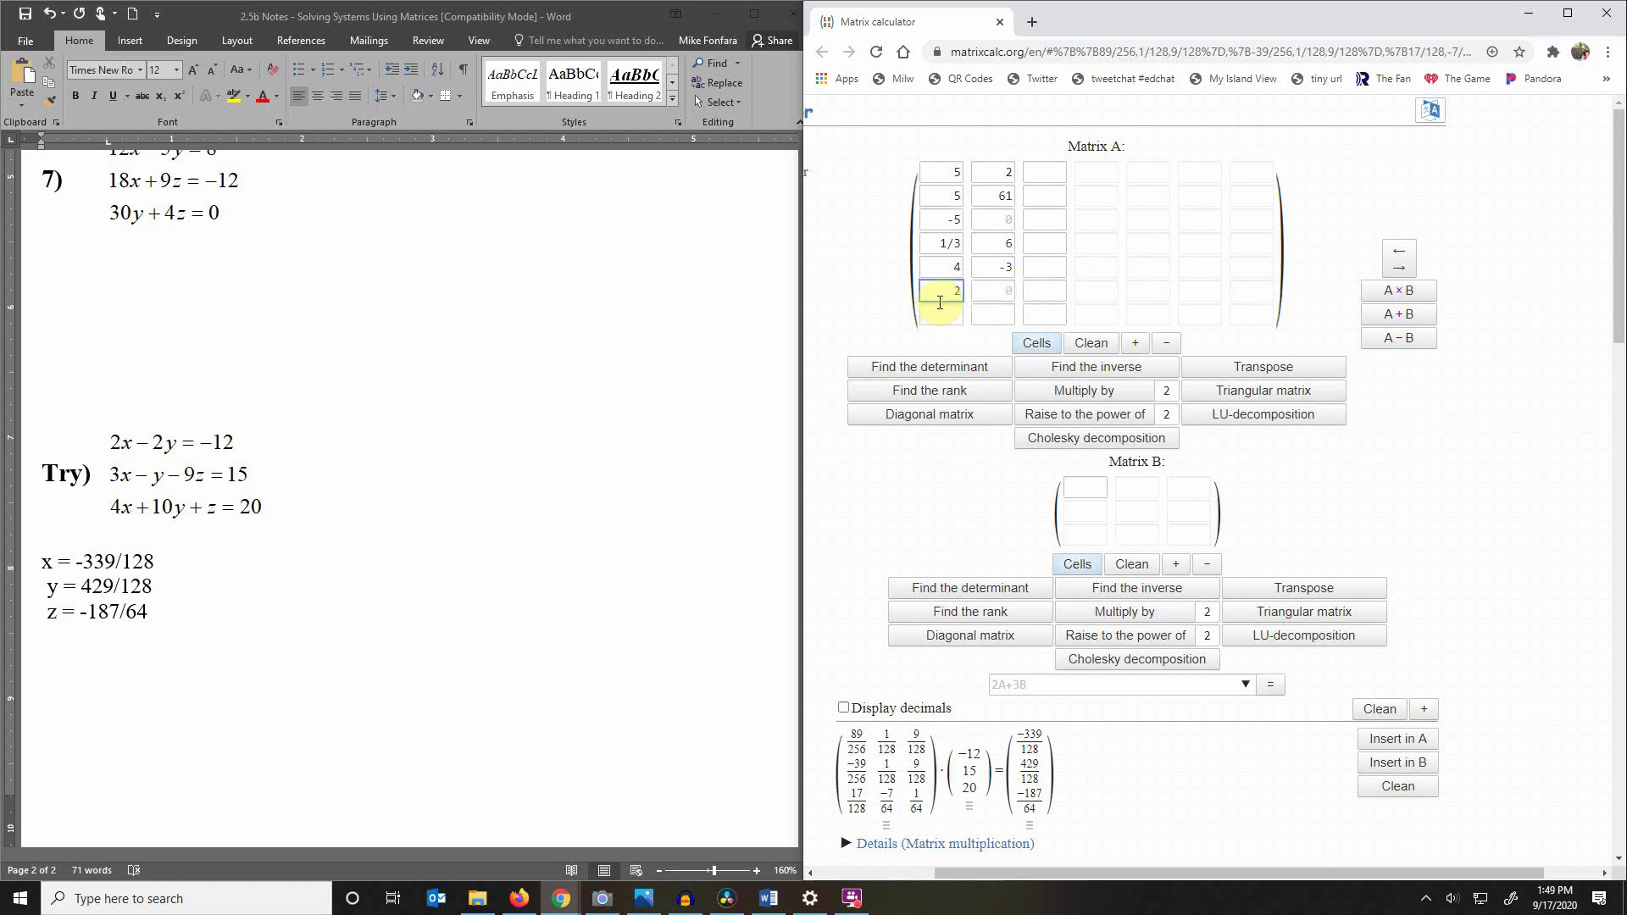
{"action": "key", "text": "Right"}
{"action": "type", "text": "3"}
{"action": "left_click", "coordinate": [949, 319]}
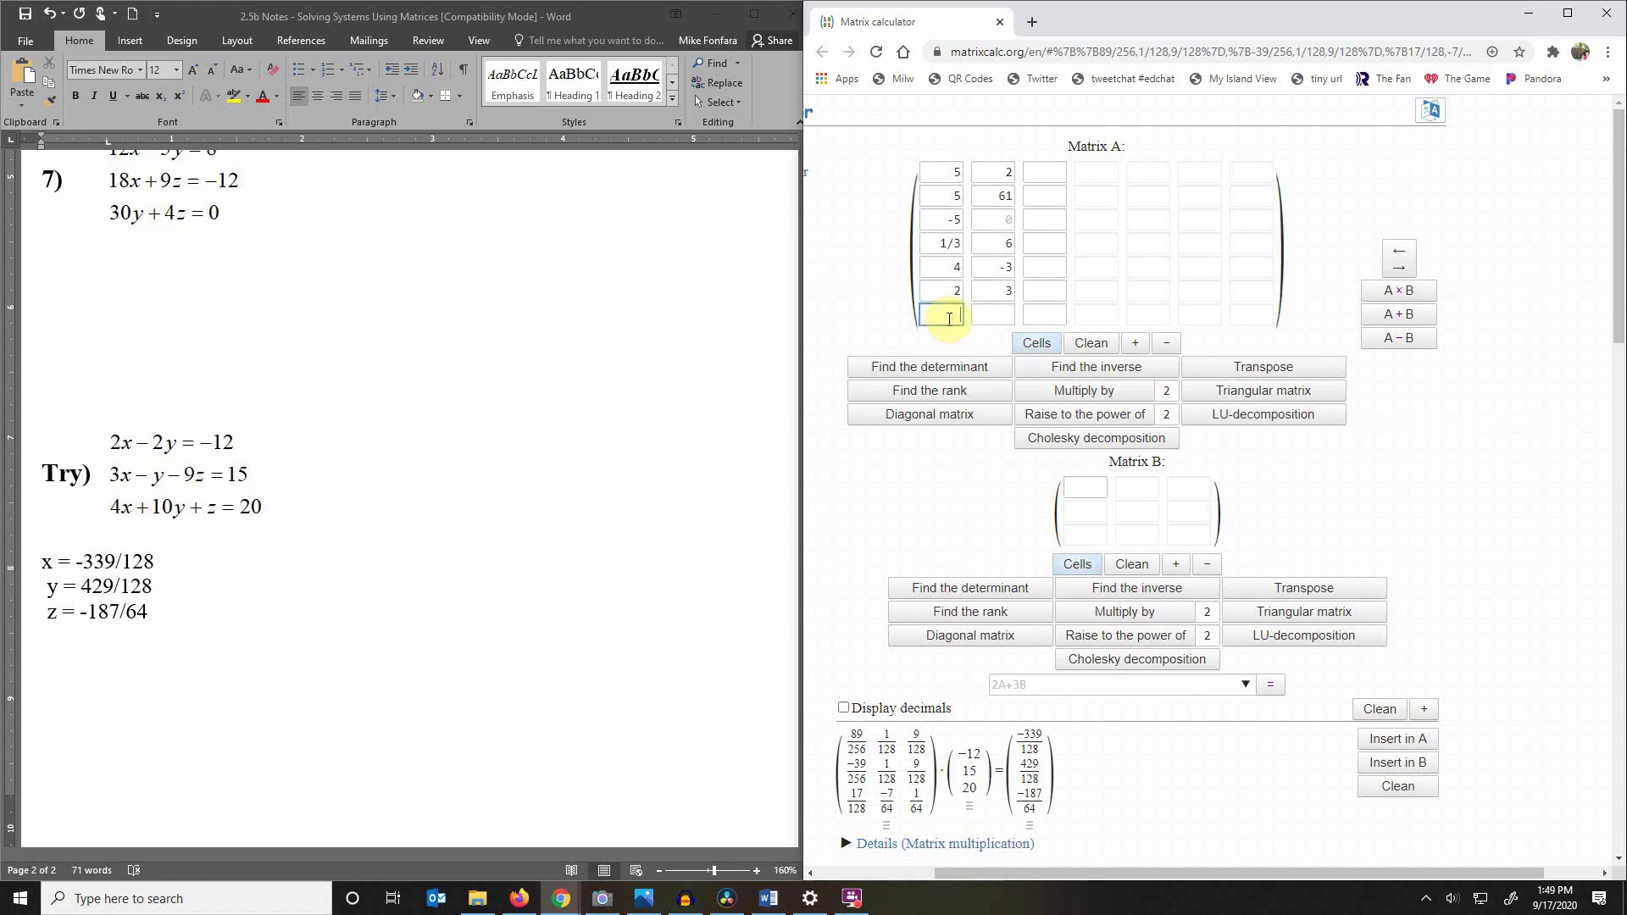
{"action": "type", "text": "7"}
{"action": "key", "text": "Right"}
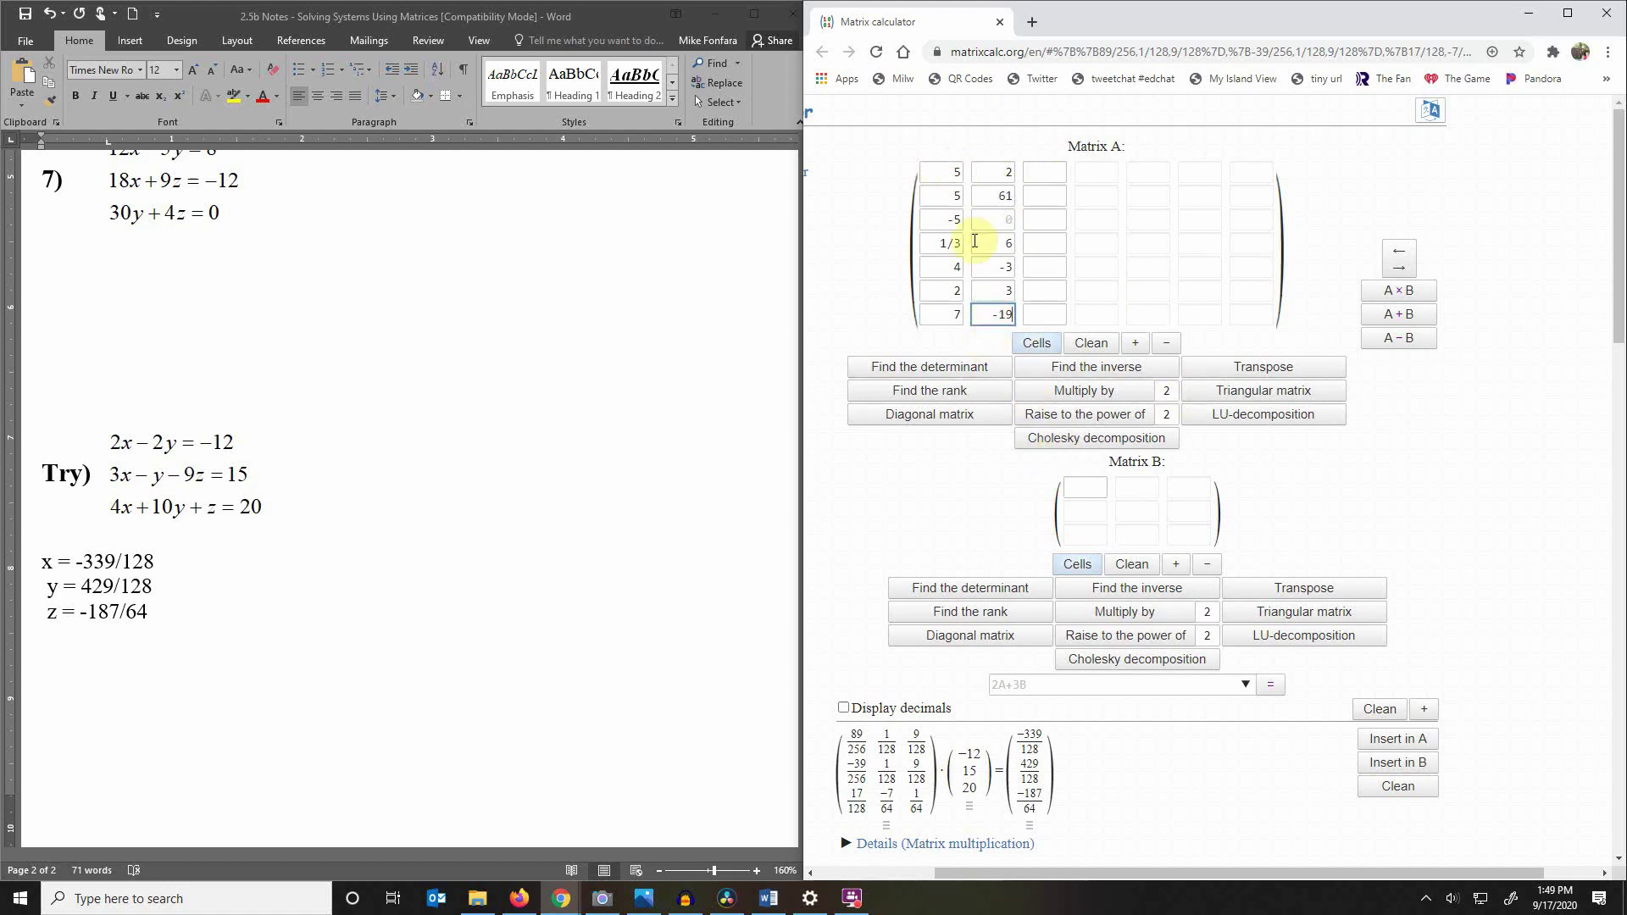
Enter 2, 6; -3, 5 in Matrix B and compute the 7×2 product A×B.
{"action": "left_click", "coordinate": [1092, 486]}
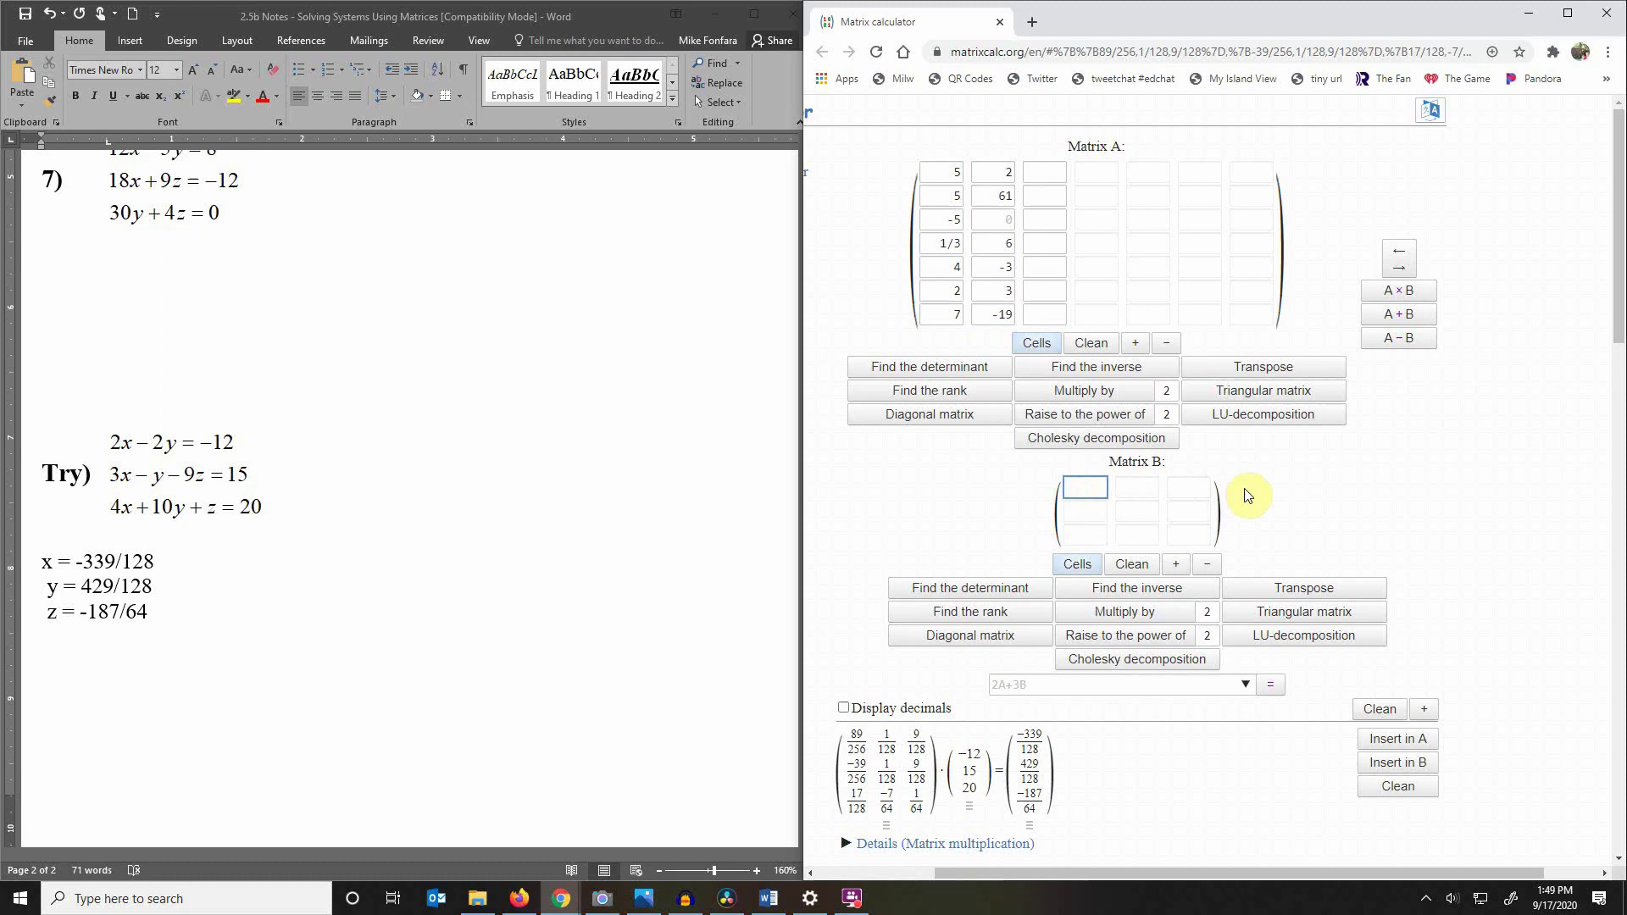
{"action": "type", "text": "2"}
{"action": "key", "text": "Tab"}
{"action": "type", "text": "6"}
{"action": "key", "text": "Tab"}
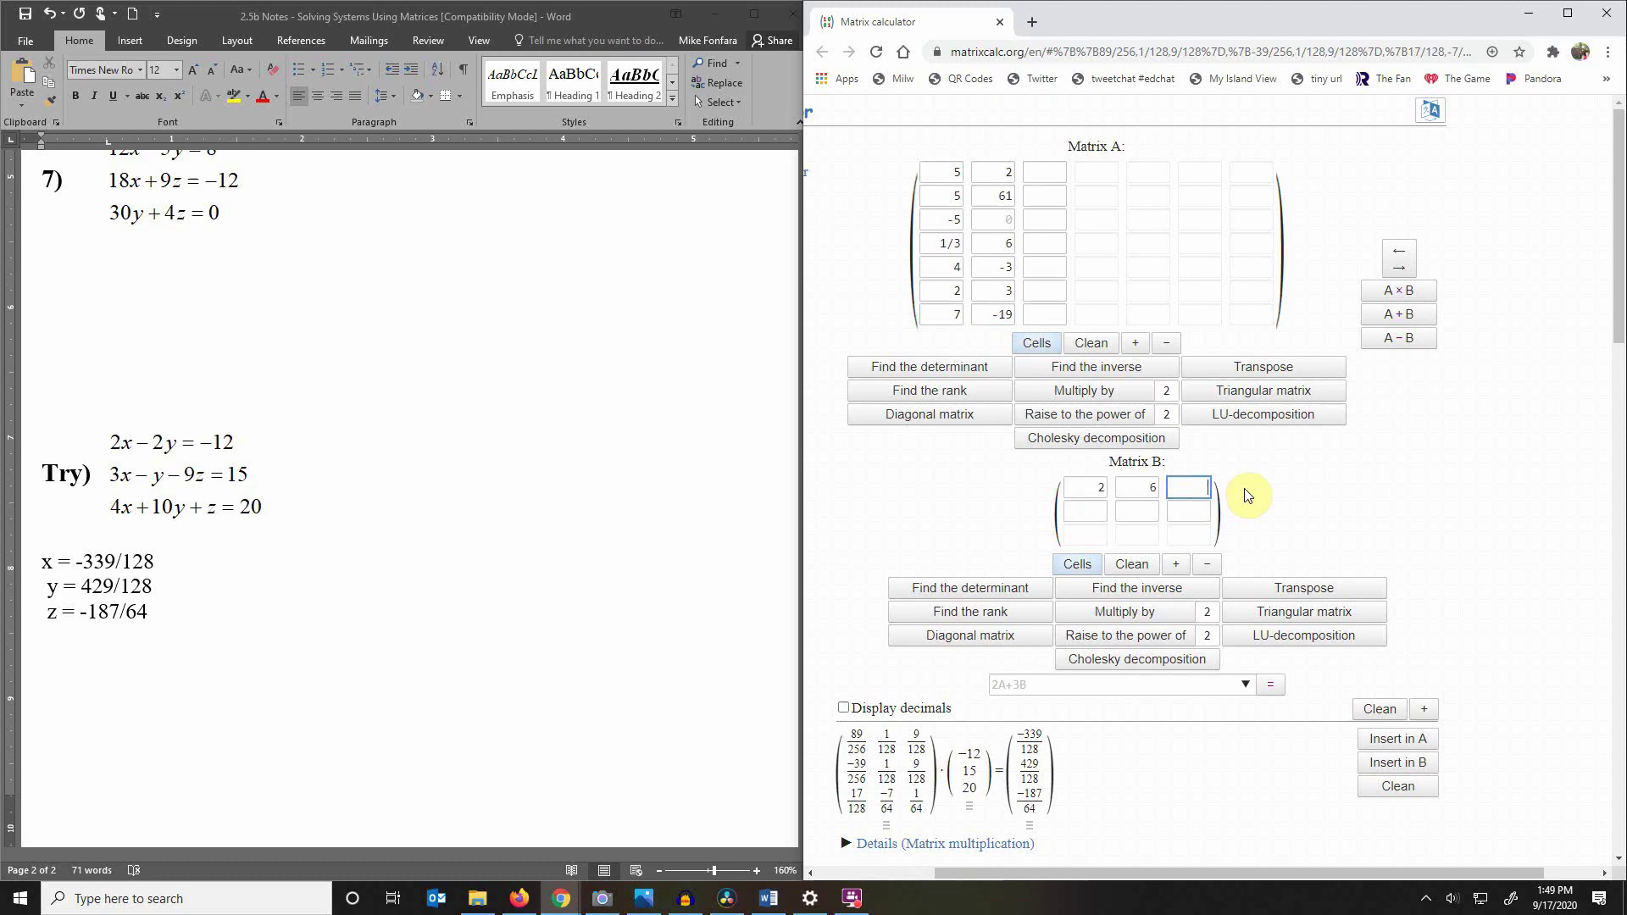
{"action": "left_click", "coordinate": [1088, 510]}
{"action": "type", "text": "-3"}
{"action": "key", "text": "Tab"}
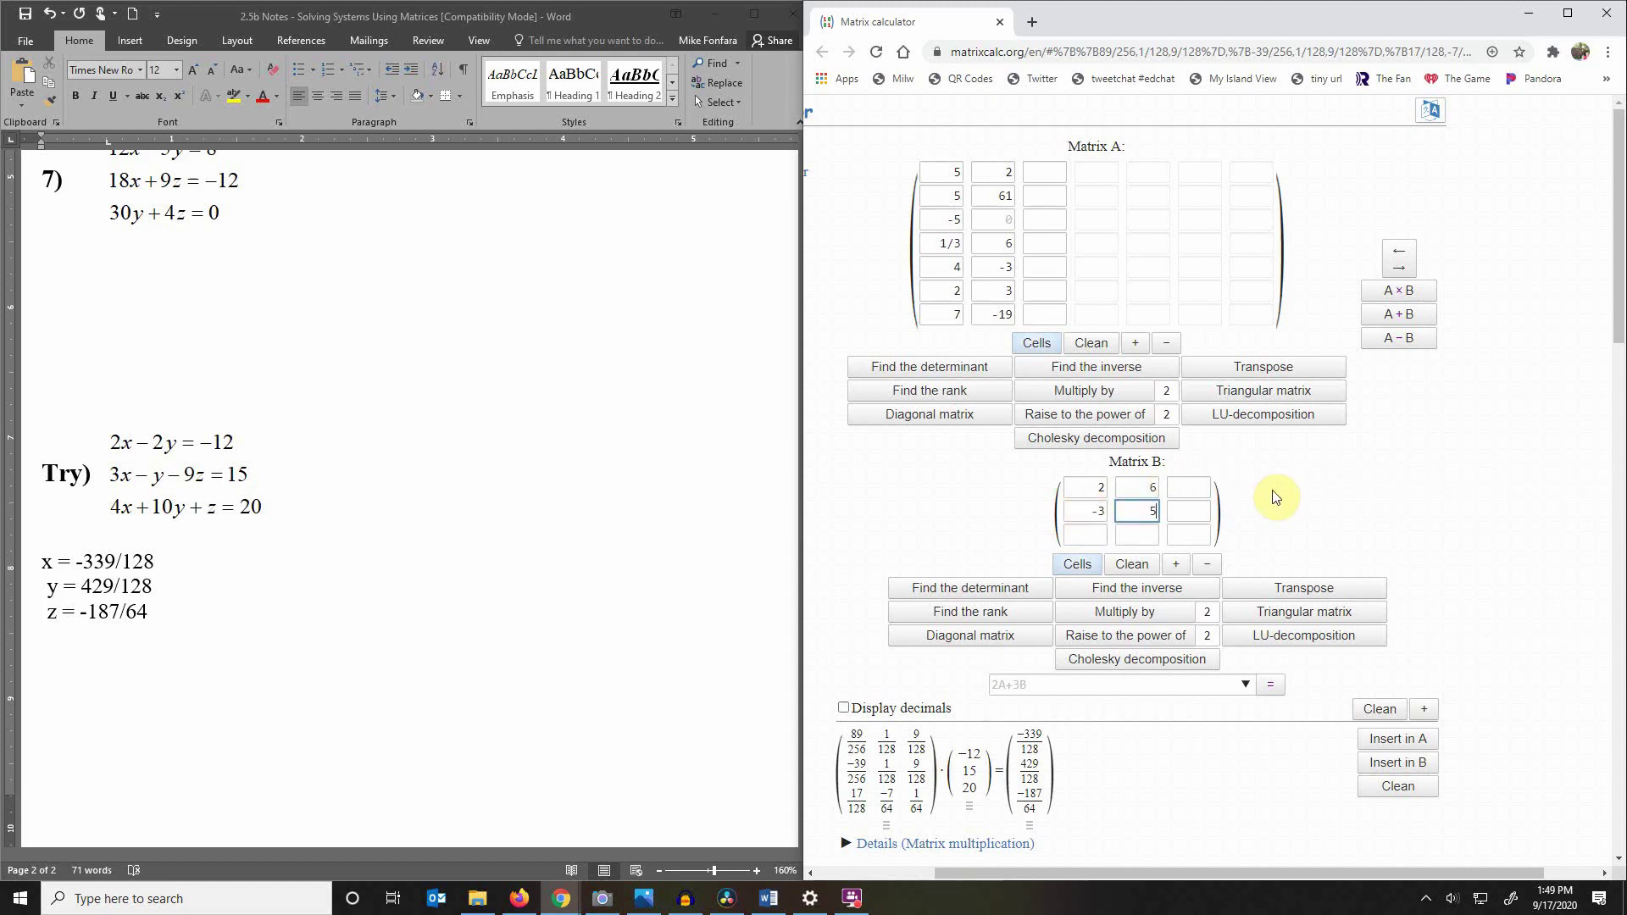
{"action": "left_click", "coordinate": [1406, 295]}
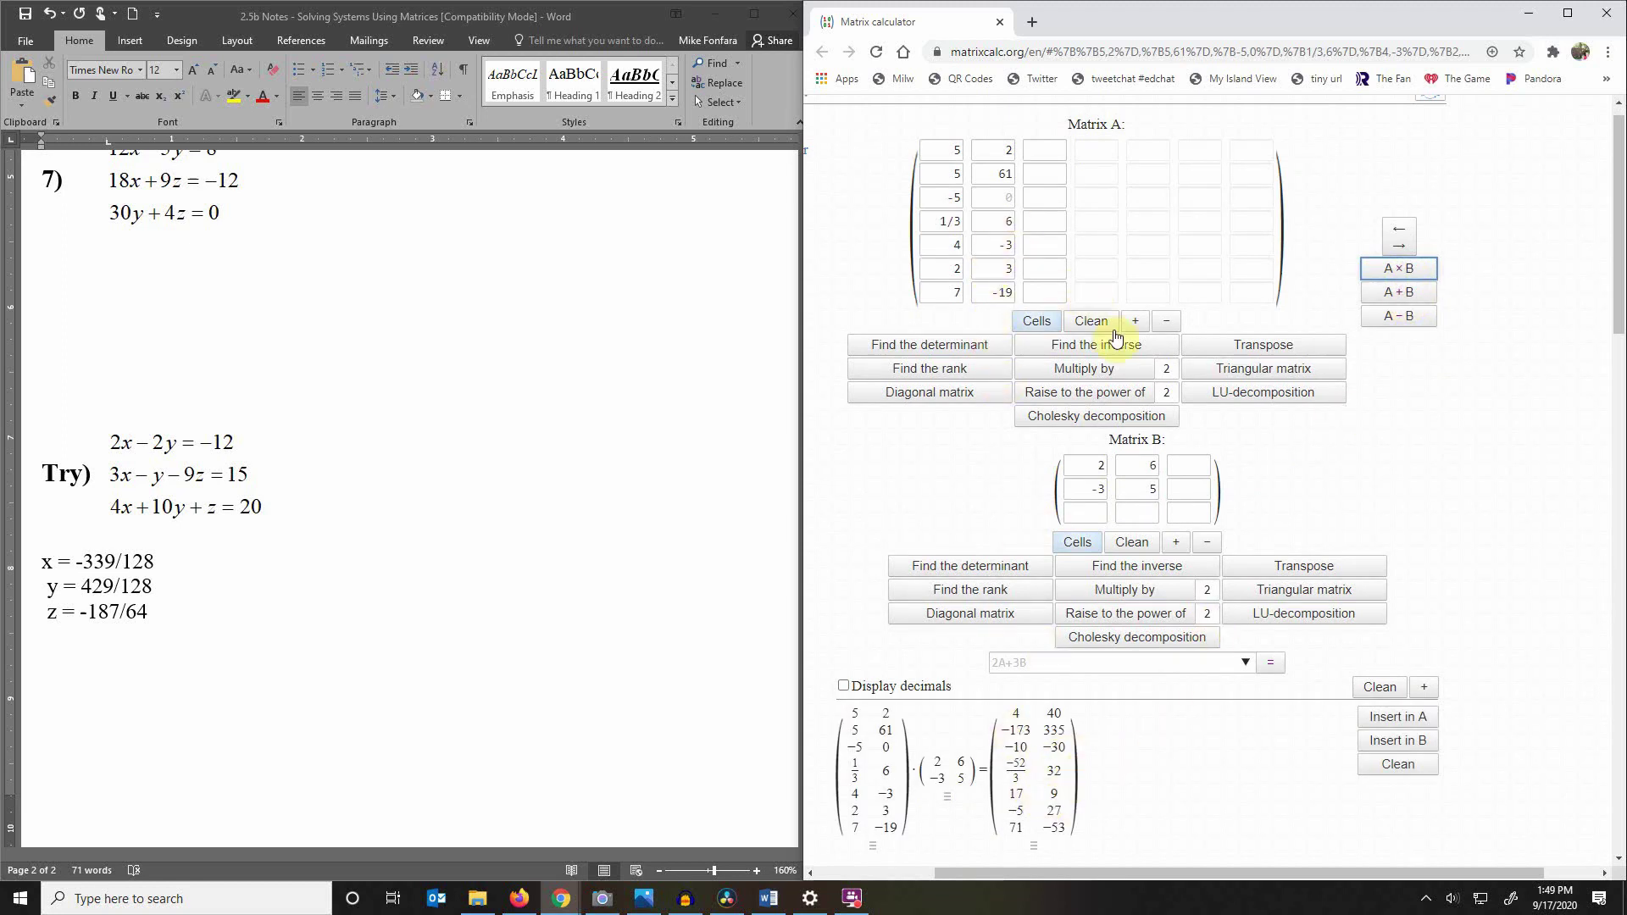
Shrink Matrix A to 2×2, leaving 5, 2; 5, 61.
{"action": "left_click", "coordinate": [1166, 321]}
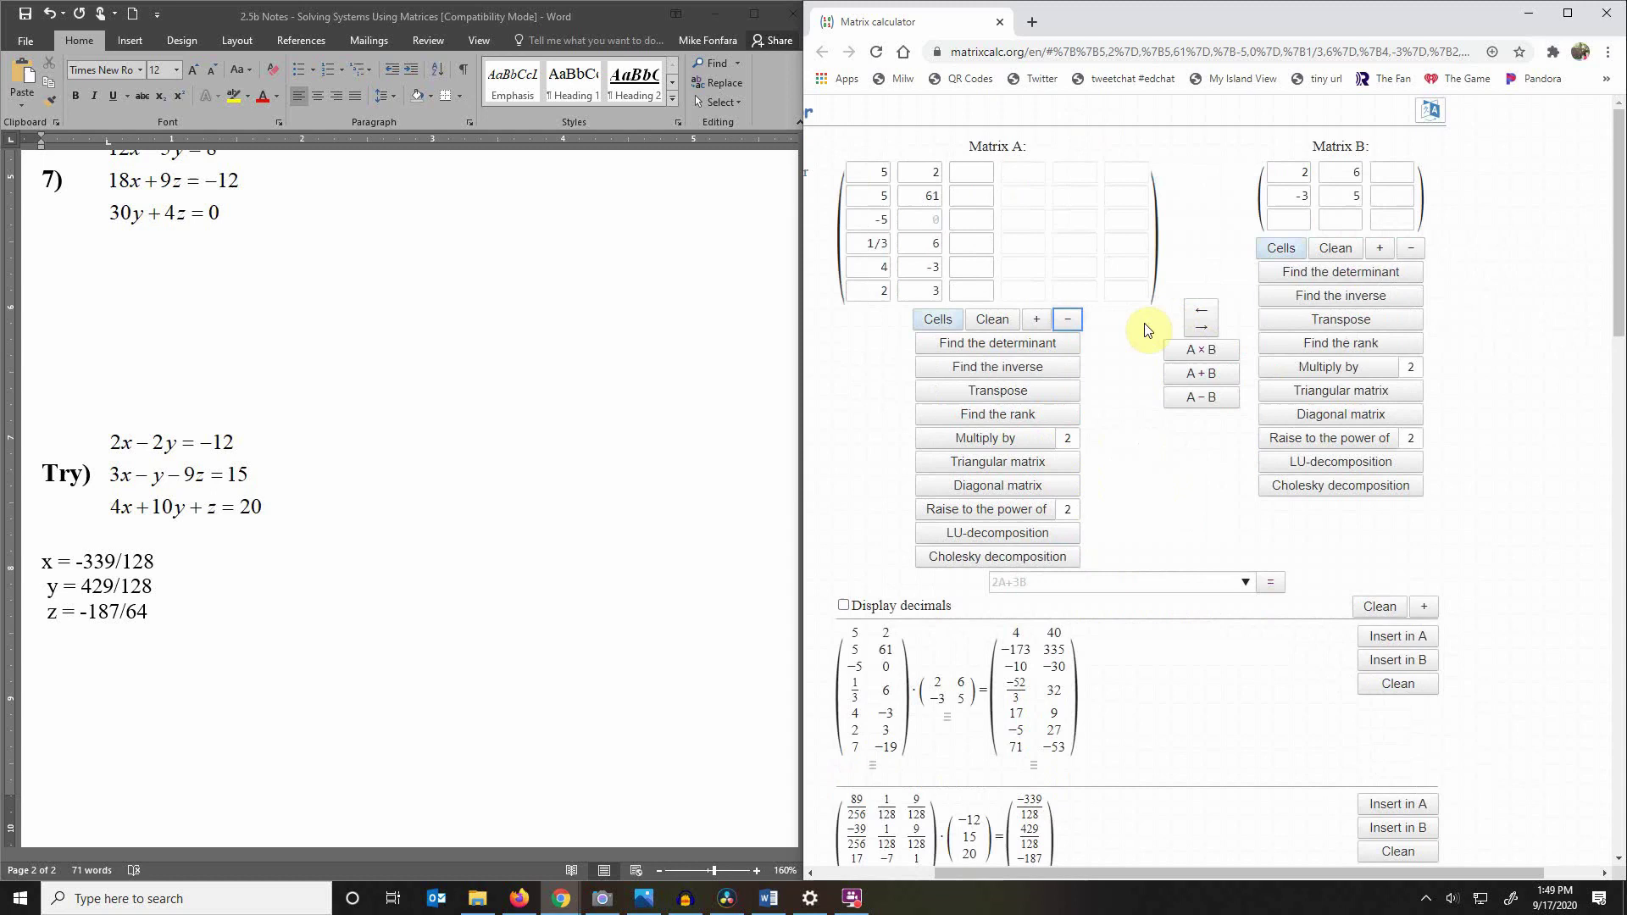
{"action": "double_click", "coordinate": [1073, 320]}
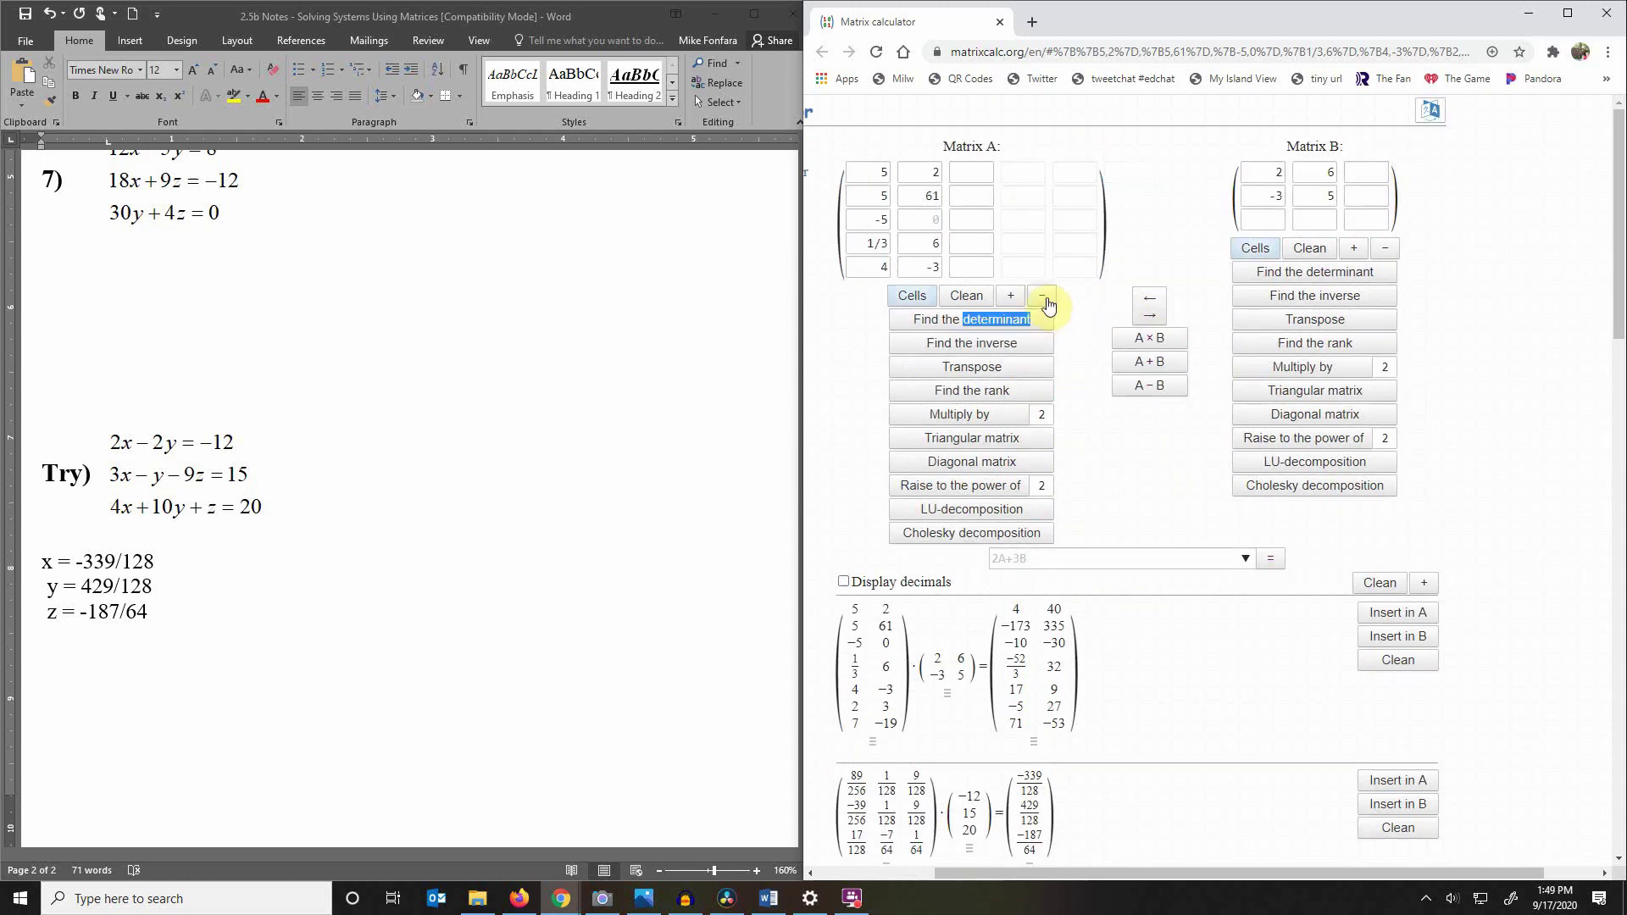
{"action": "left_click", "coordinate": [1041, 297]}
{"action": "left_click", "coordinate": [1040, 272]}
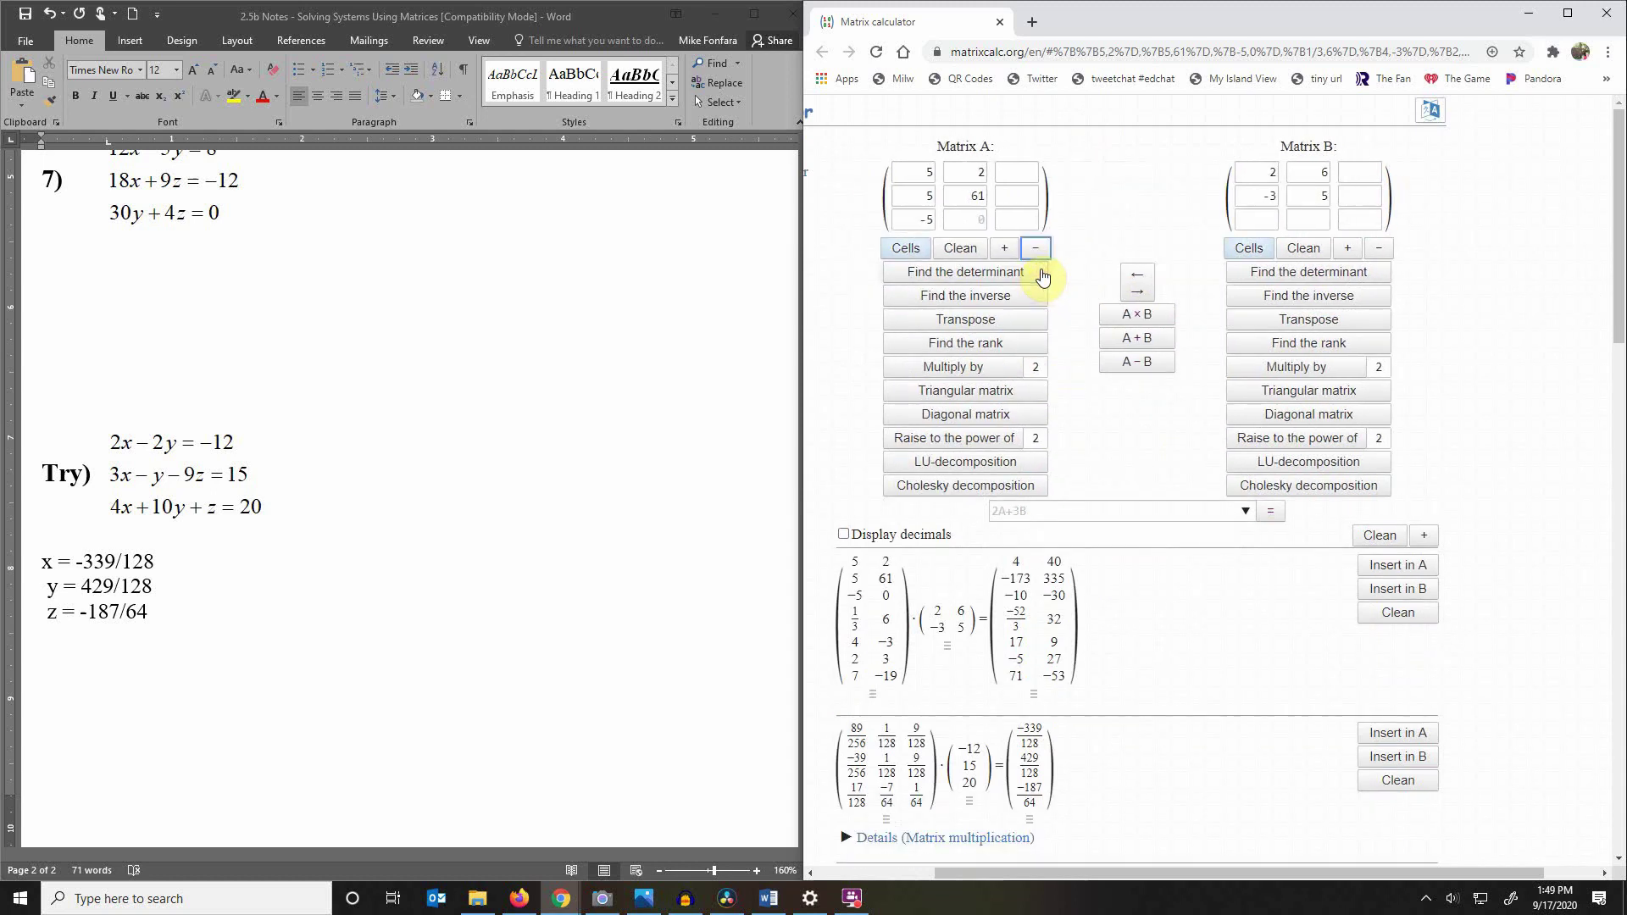
{"action": "left_click", "coordinate": [1039, 254]}
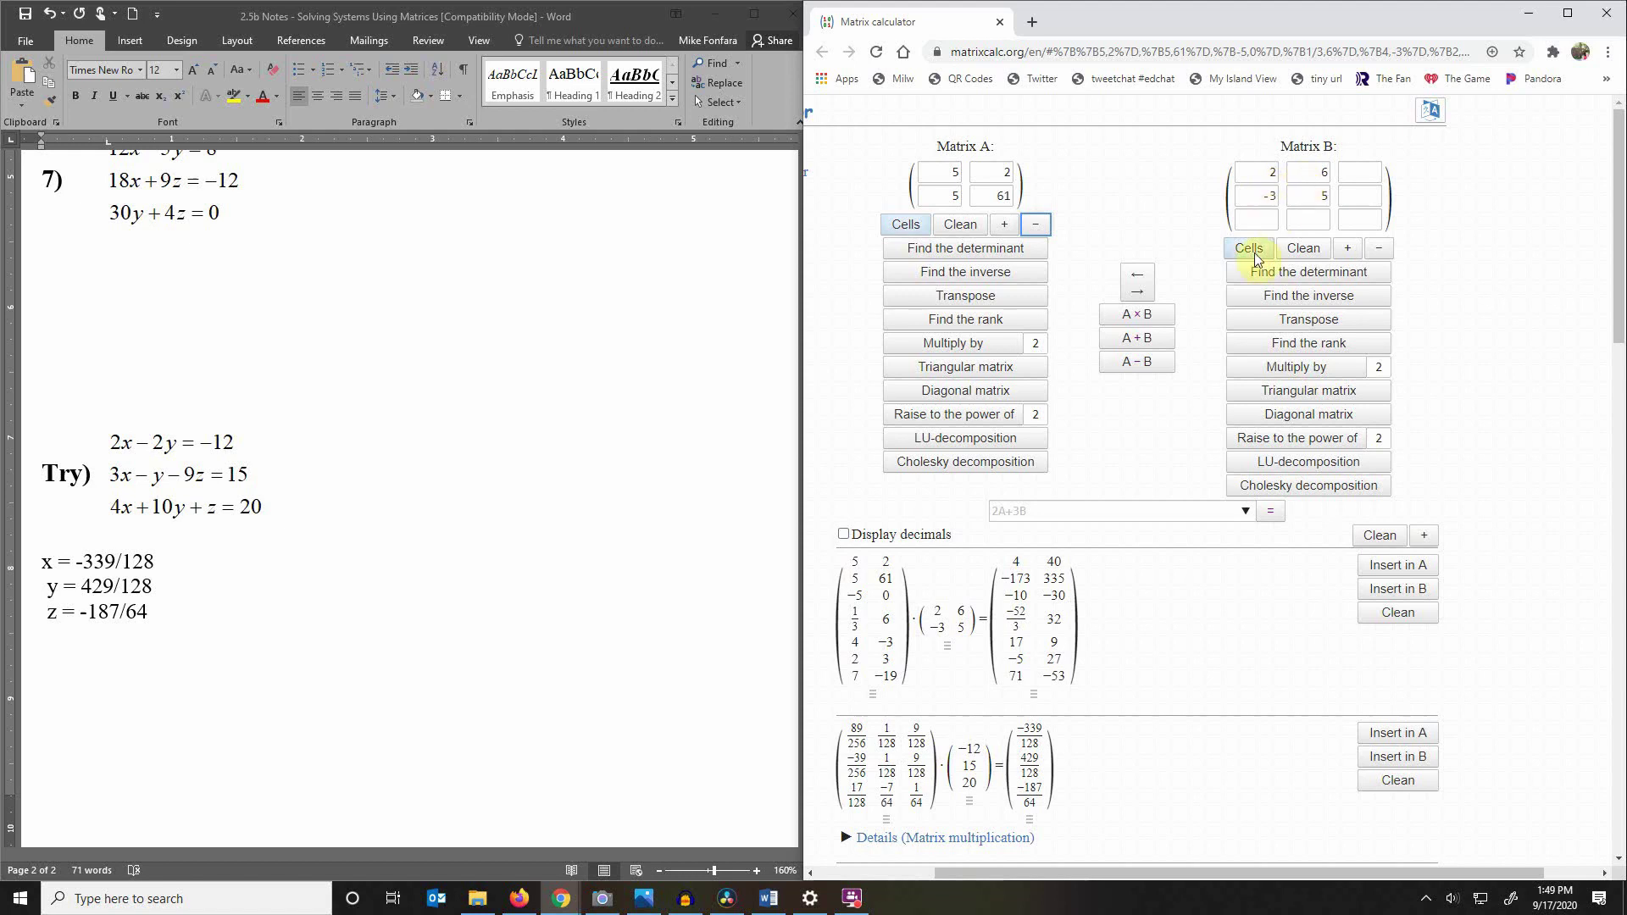
Compute A+B = (7, 8; 2, 66) and A−B = (3, -4; 8, 56).
{"action": "left_click", "coordinate": [1142, 339]}
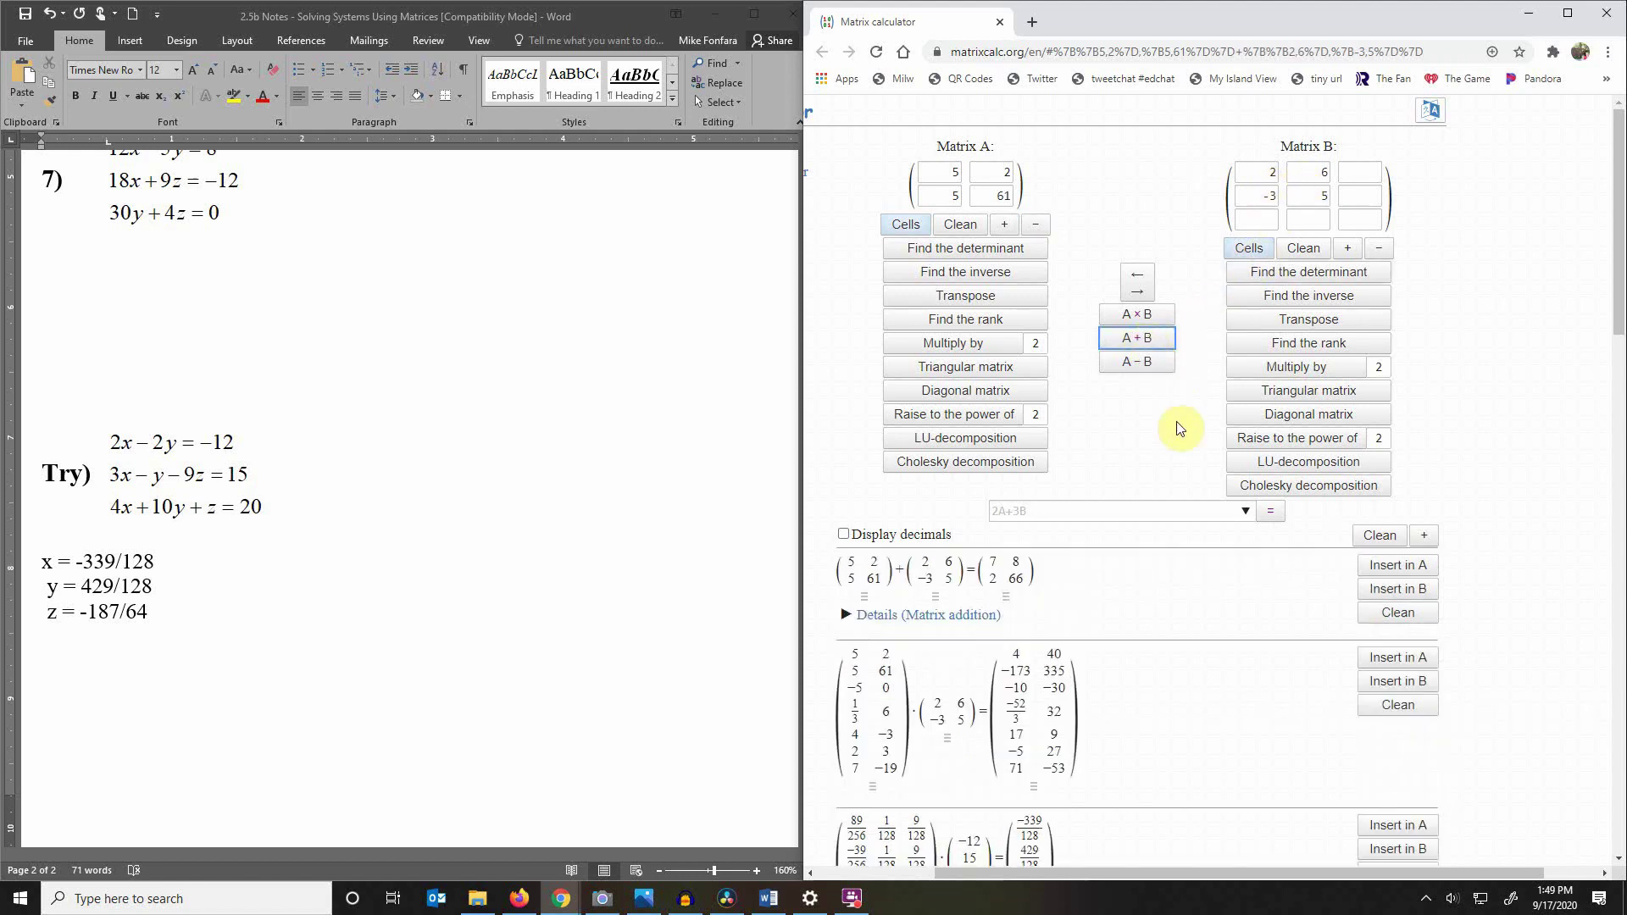
{"action": "left_click", "coordinate": [1137, 365]}
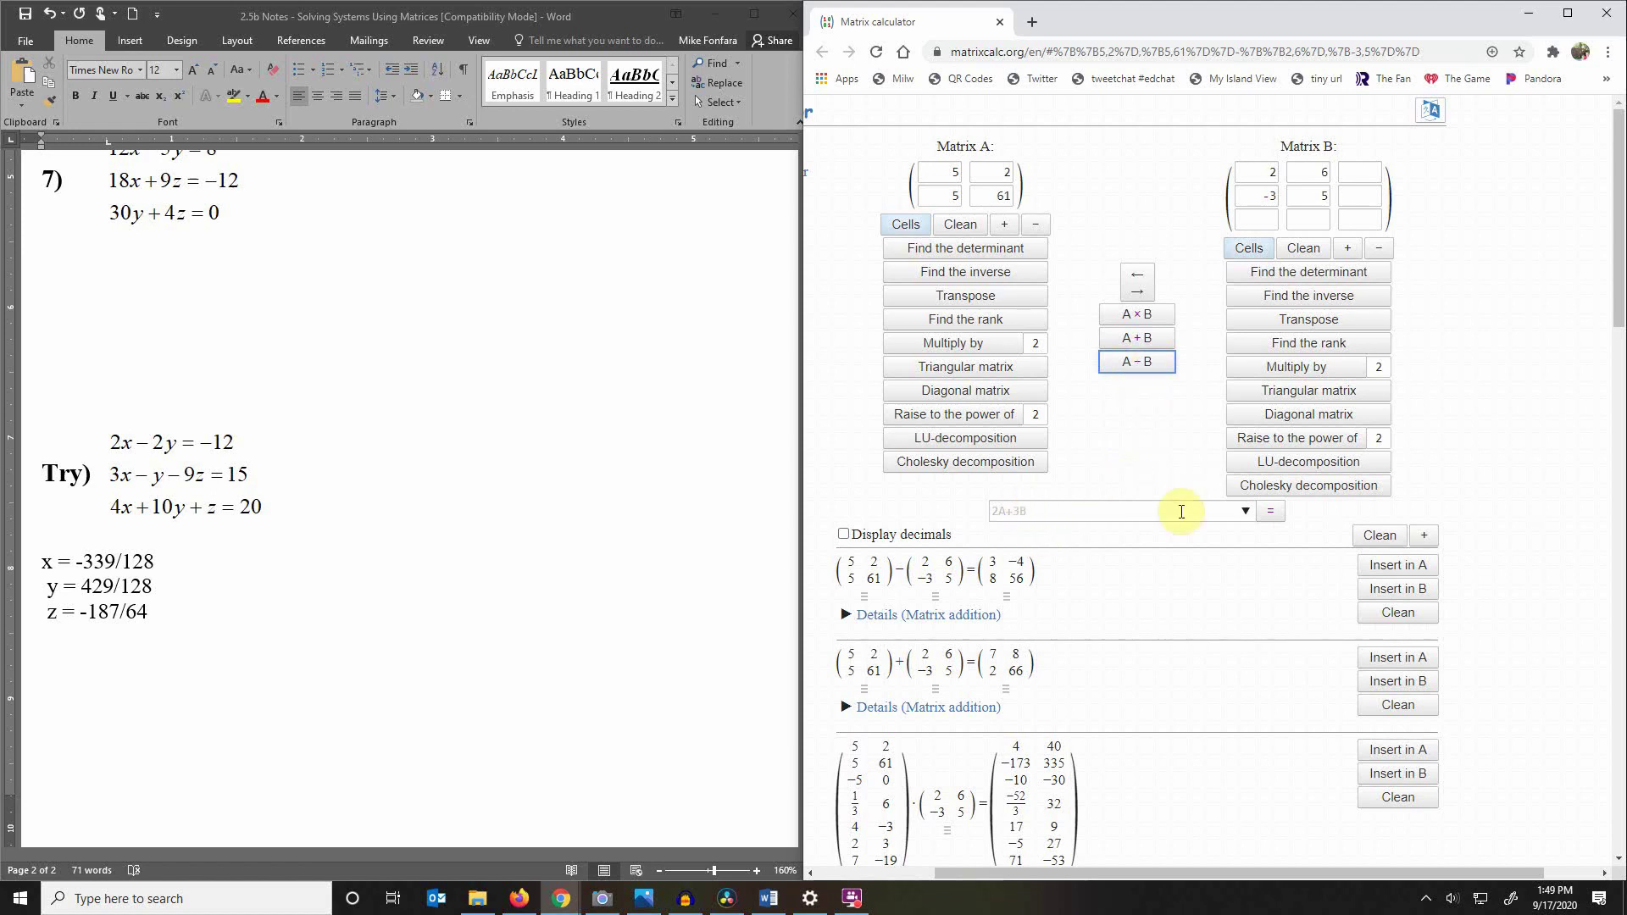
{"action": "left_click", "coordinate": [1246, 511]}
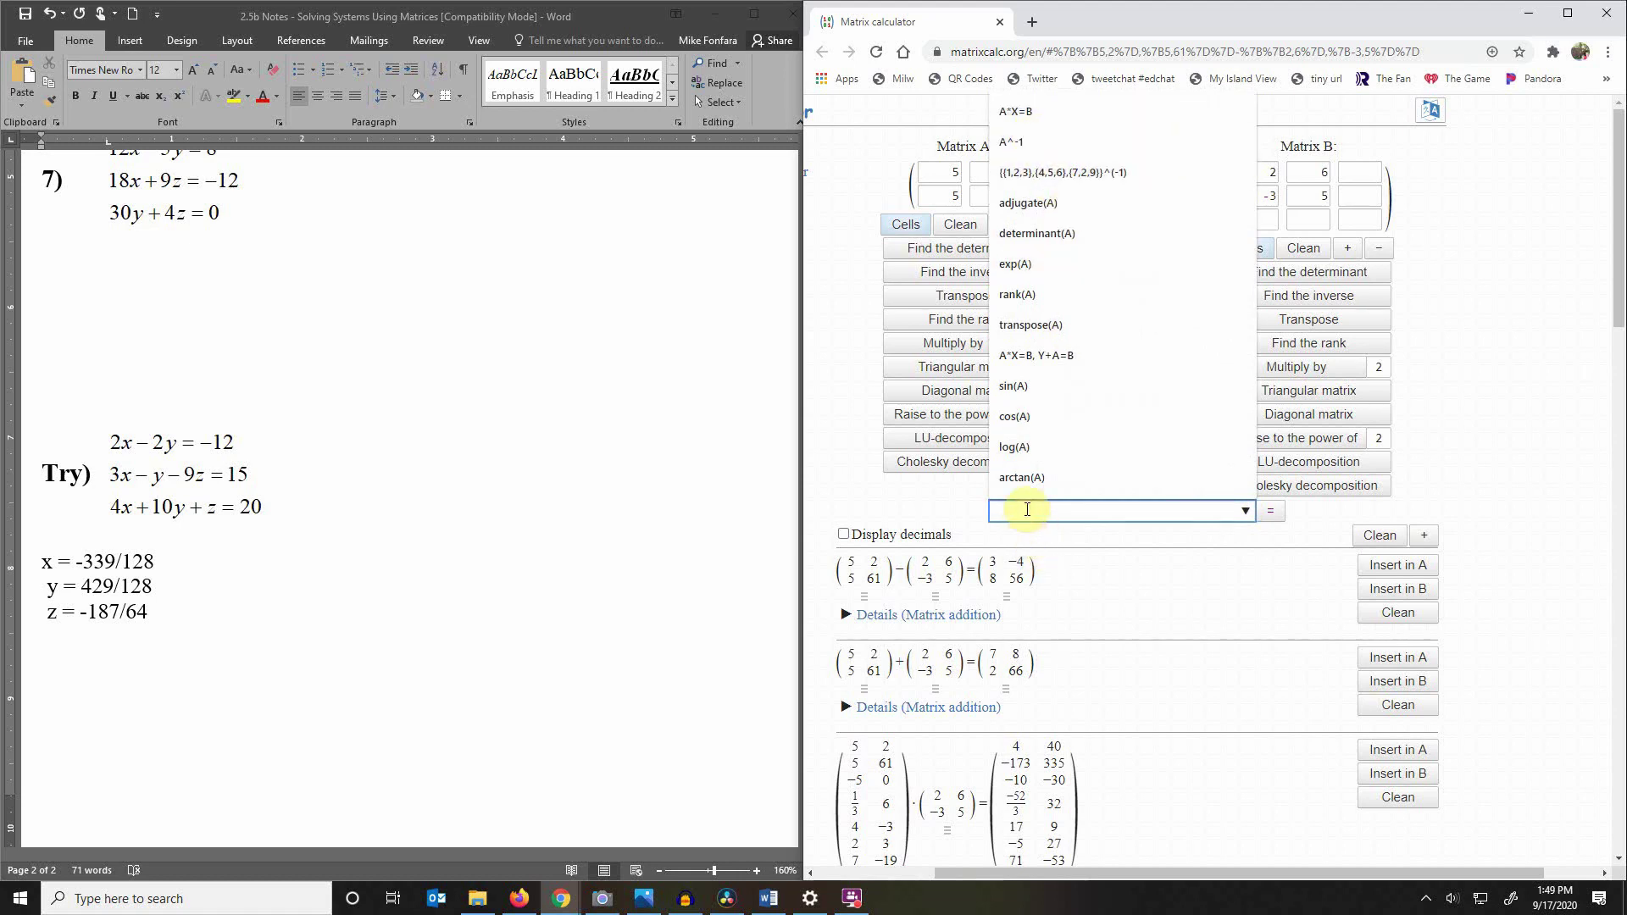
Evaluate the expression 3A+2B, giving (19, 18; 9, 193).
{"action": "type", "text": "3"}
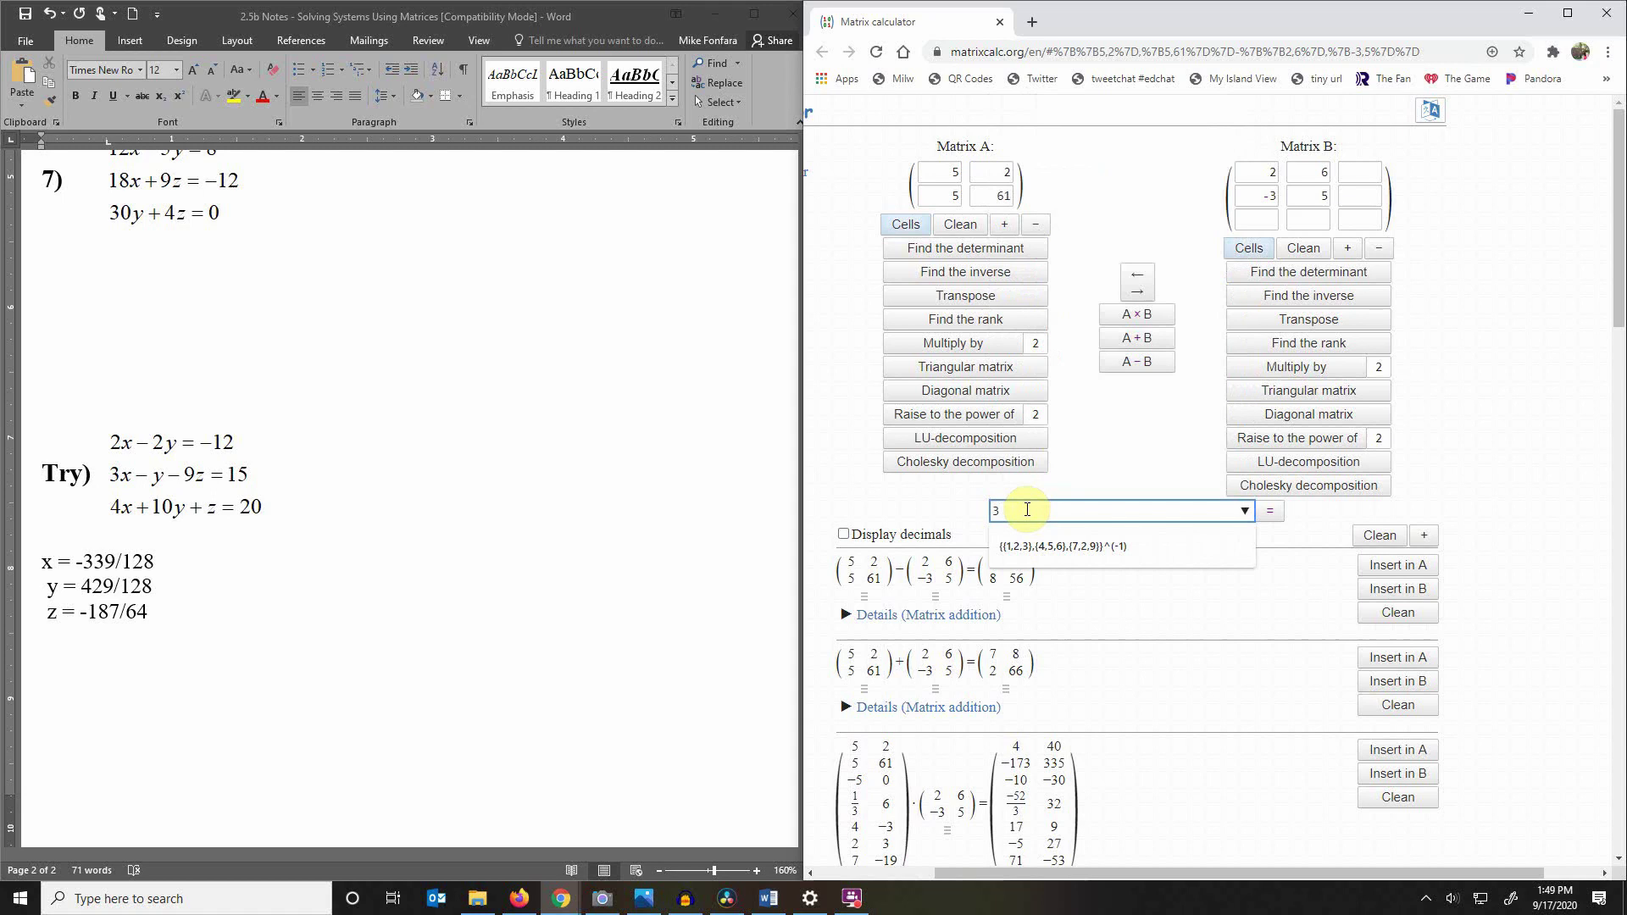
{"action": "type", "text": "A+2B"}
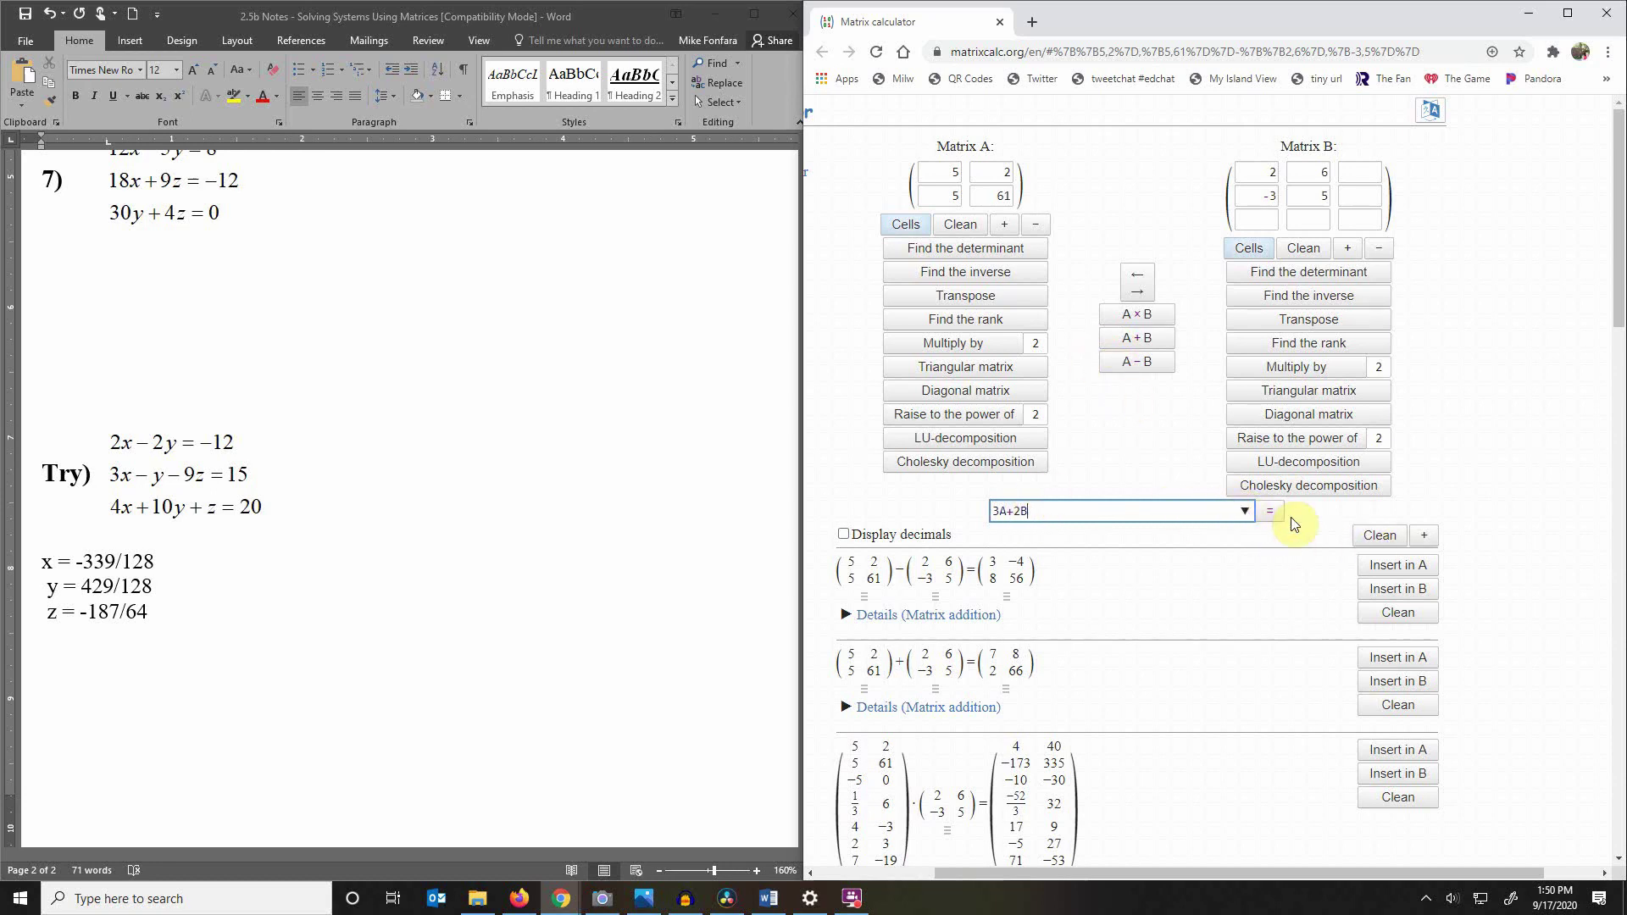
{"action": "left_click", "coordinate": [1269, 514]}
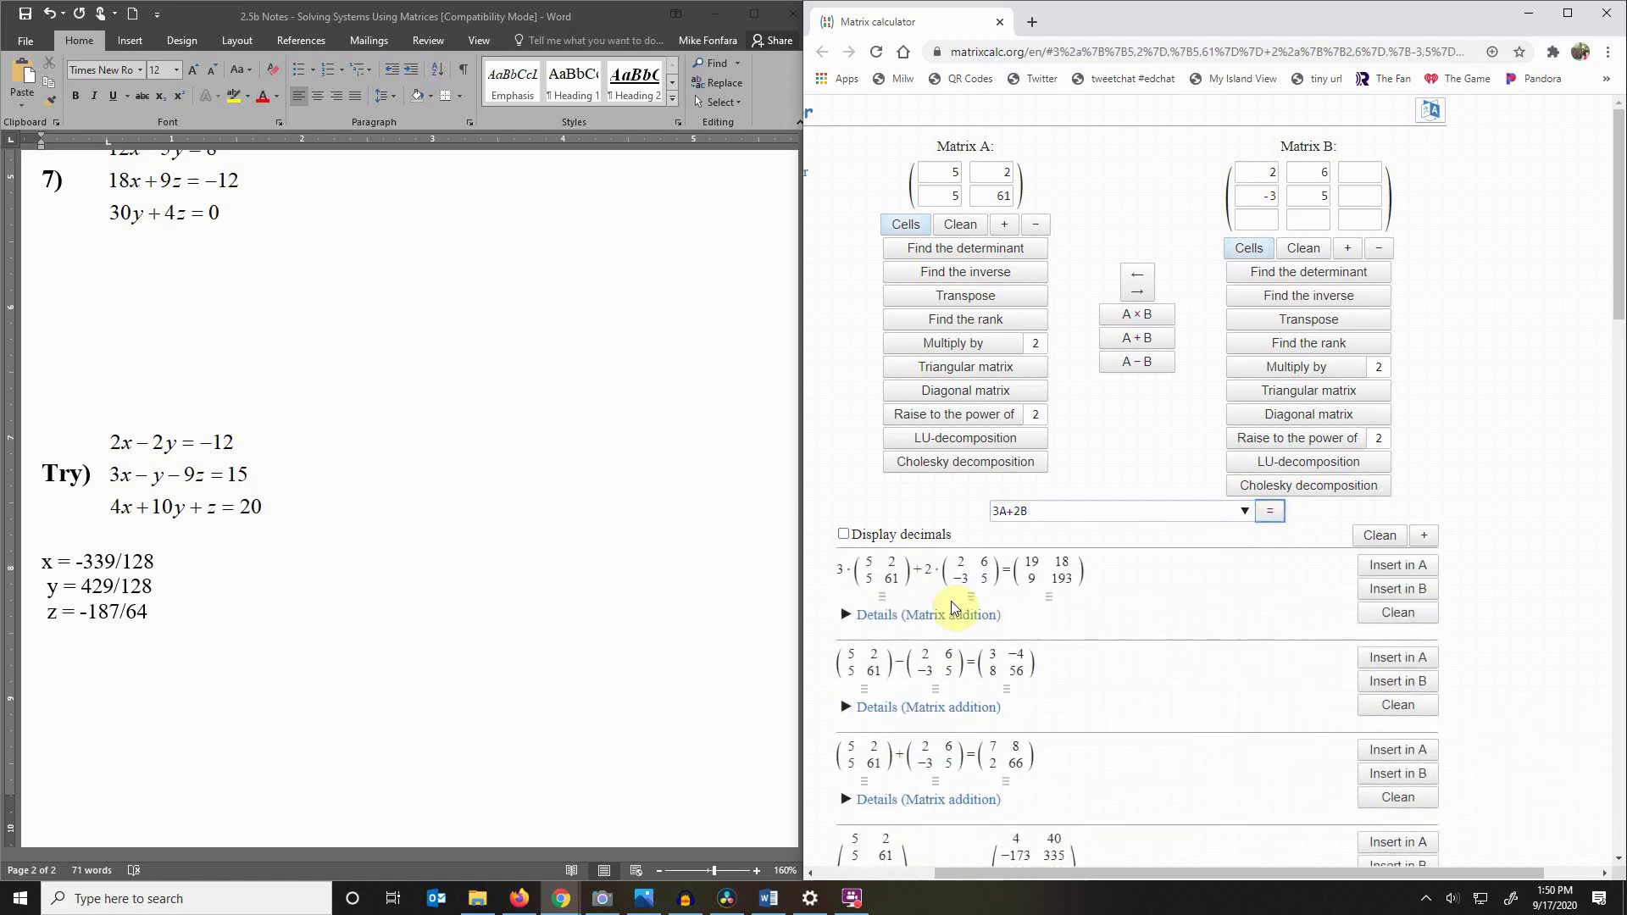